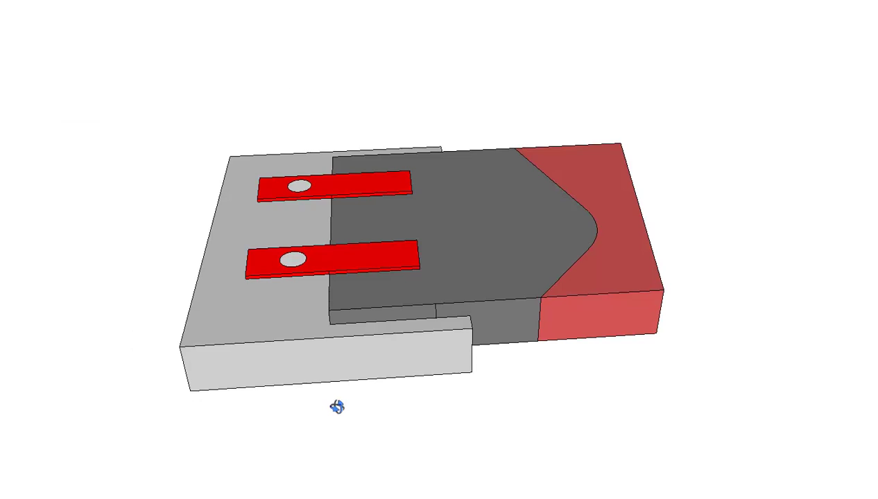
Tilt the assembly model downward to reveal more of its top face.
drag(399, 231, 362, 341)
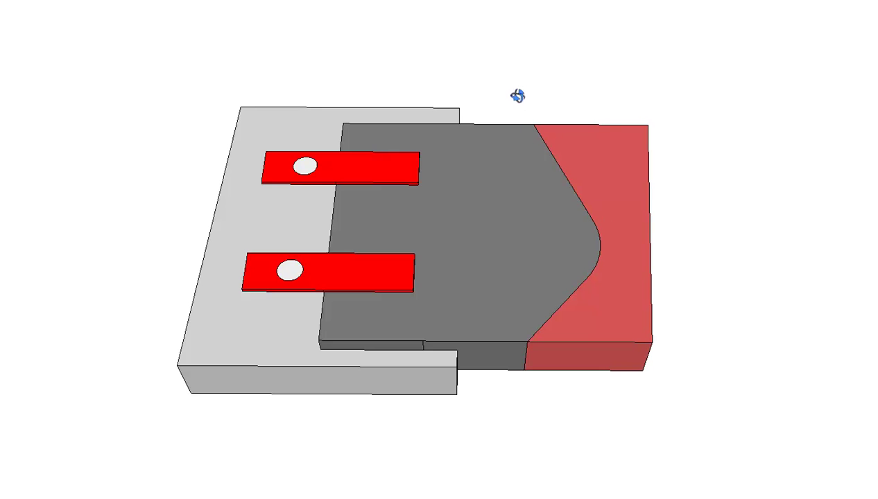
Tilt the model slightly, minimize the print drawing, and start a quadrant #1 line in SketchPad.
drag(562, 365, 562, 333)
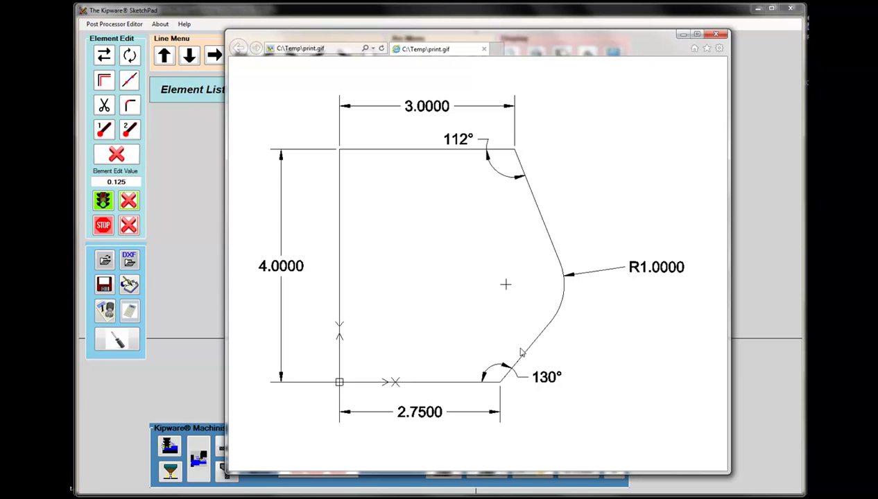
click(683, 35)
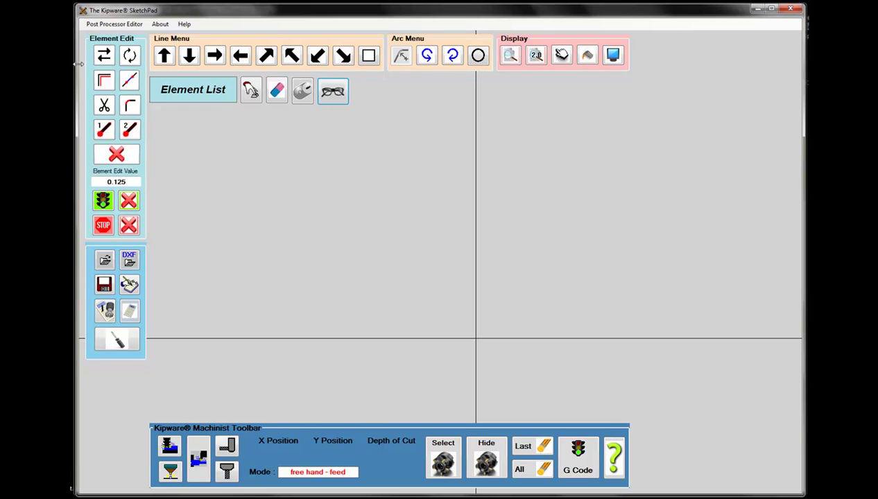
click(266, 56)
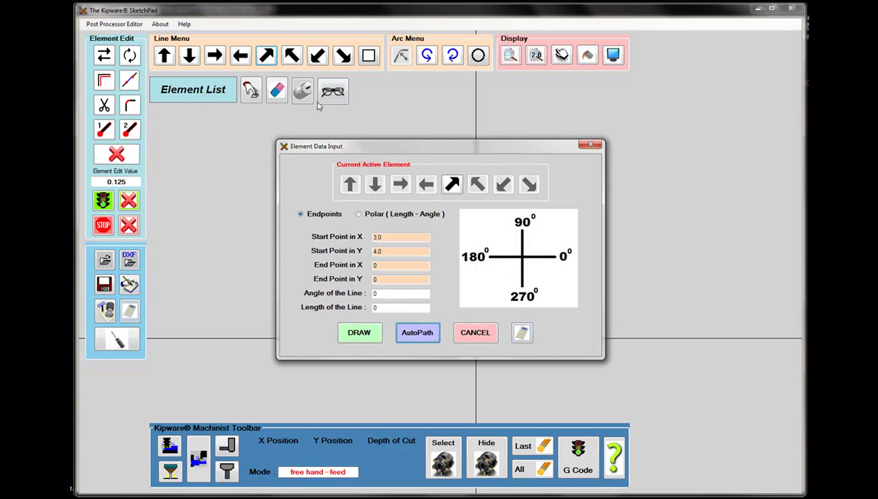
Enter a polar line from X 2.750, record it as the first AutoPath element, then add a 1.00 fillet.
click(358, 215)
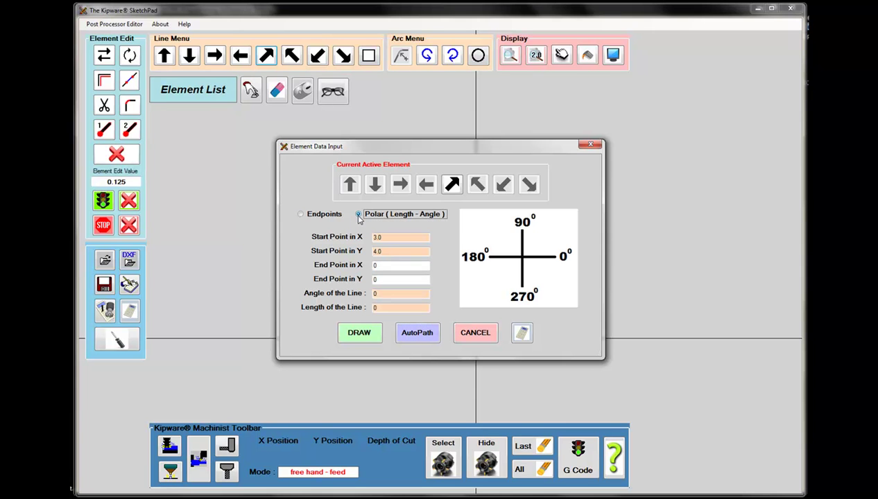
click(393, 237)
text(2)
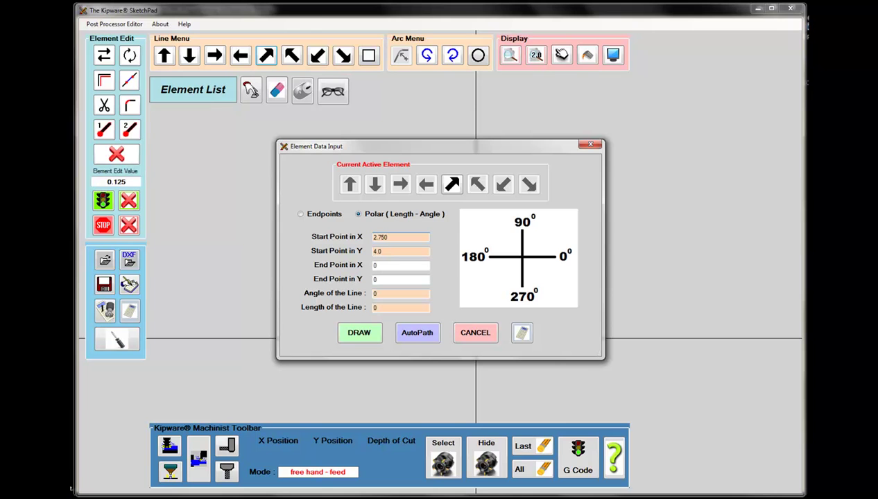
key(Tab)
key(Tab)
click(425, 336)
click(522, 295)
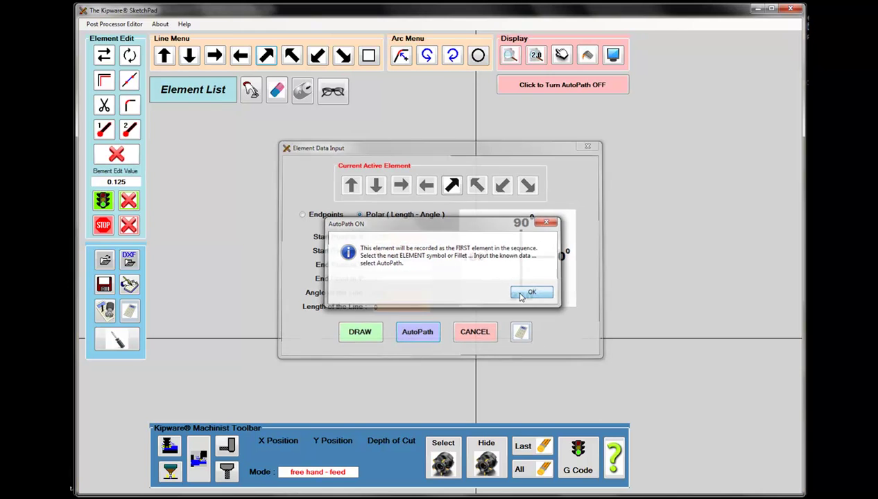
click(402, 58)
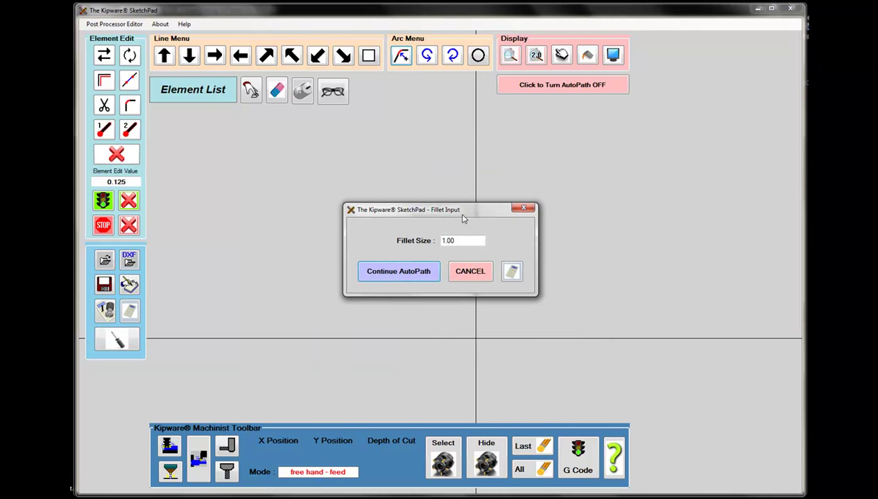
click(420, 273)
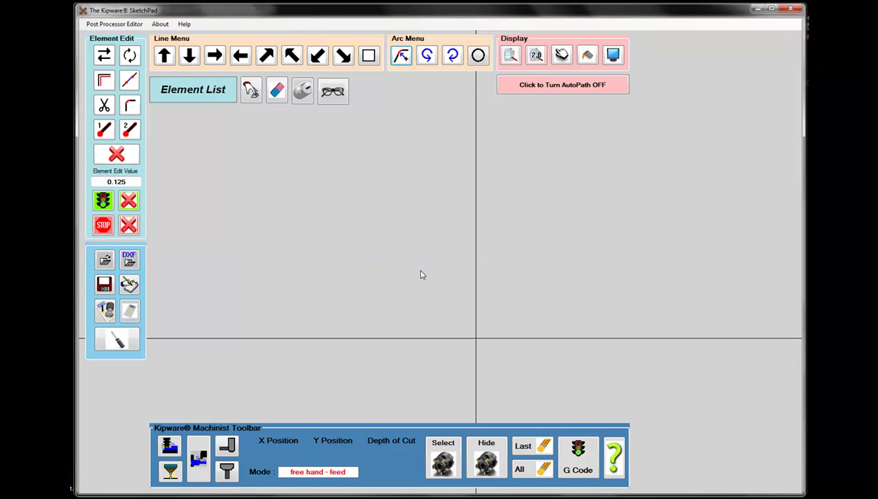
Draw the closing line to X 3, Y 4 at 112° and centre the profile on the canvas.
click(292, 56)
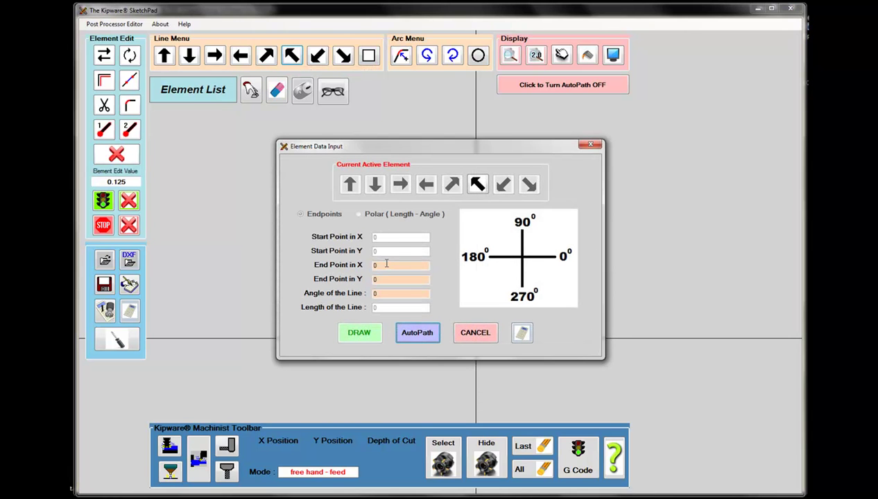
text(3)
key(Tab)
text(4)
key(Tab)
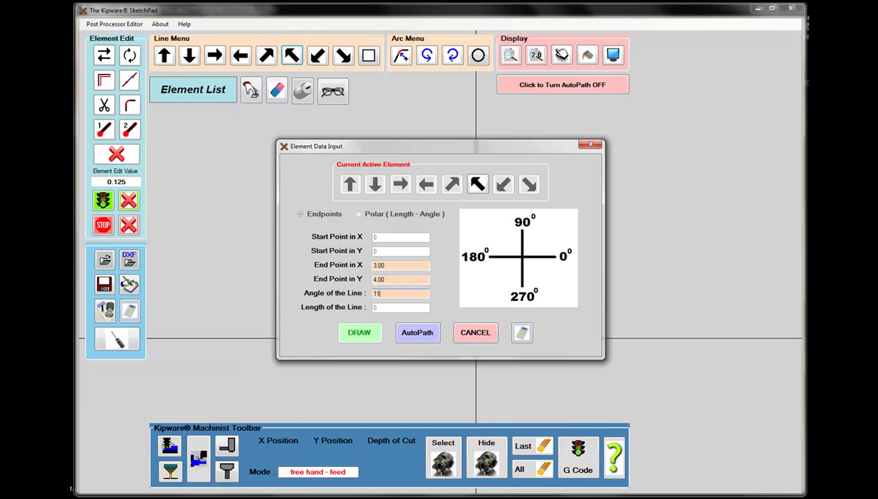
click(426, 334)
middle_drag(624, 331, 573, 315)
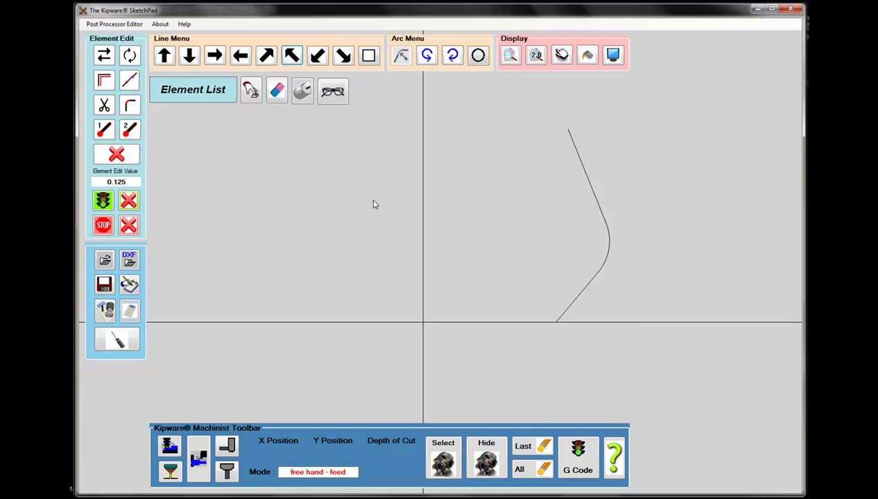
click(324, 92)
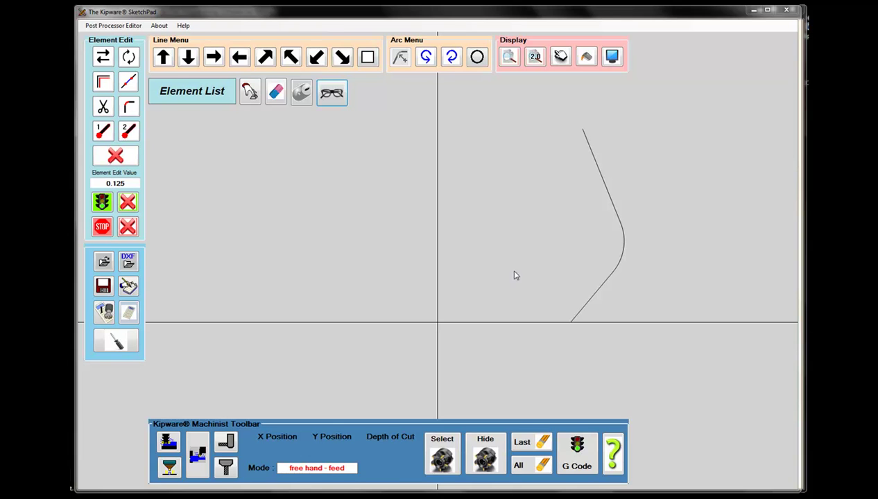
Mark the first line as the toolpath start and the line ending at (3,4) as the toolpath end.
click(332, 95)
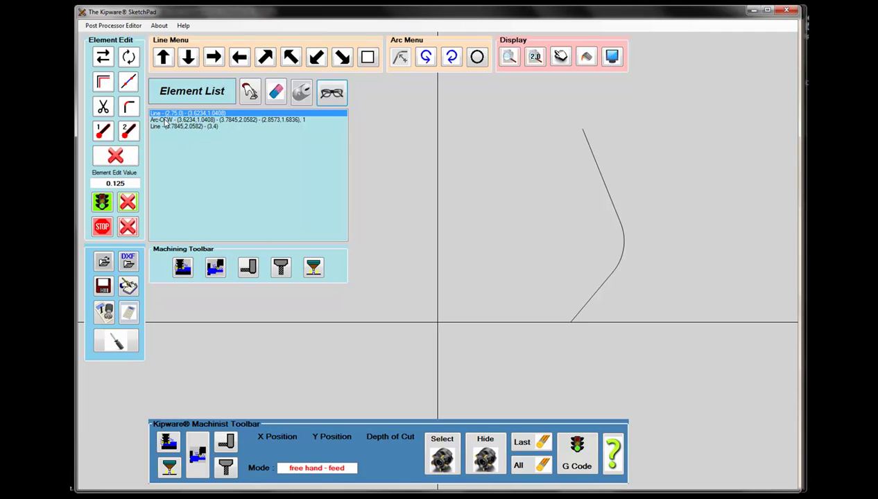
click(186, 127)
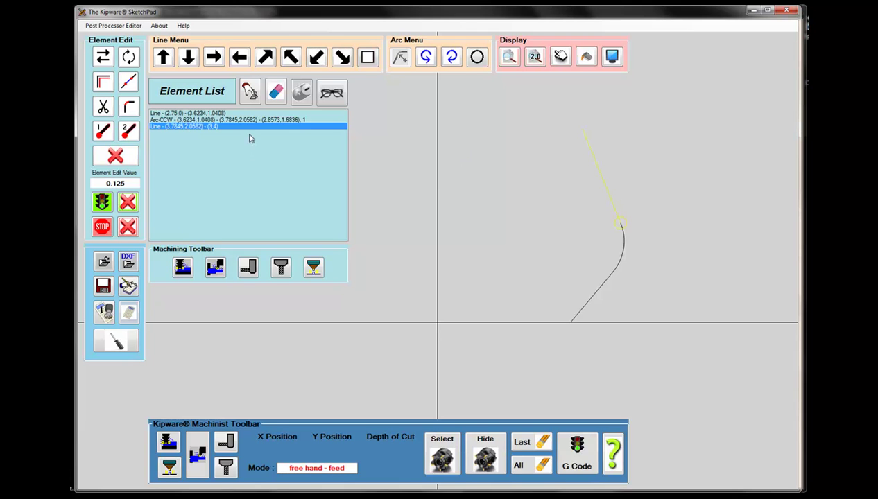
click(248, 120)
click(212, 113)
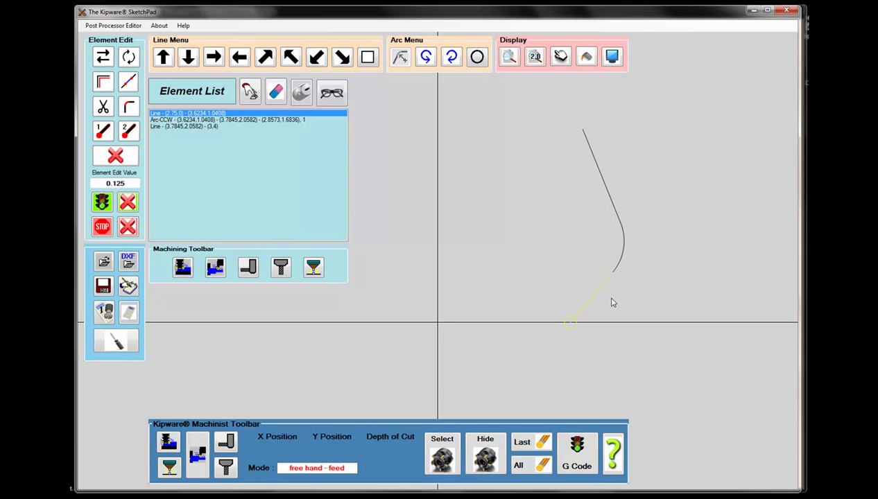
click(104, 202)
click(209, 126)
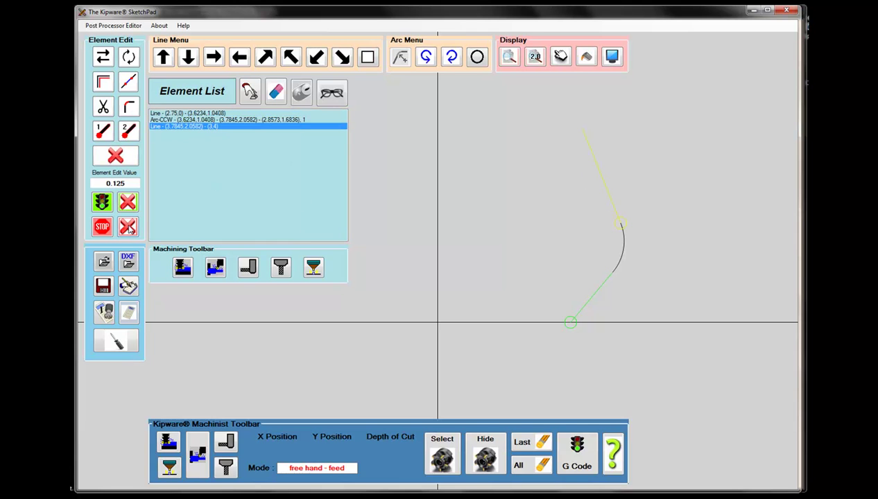
click(102, 229)
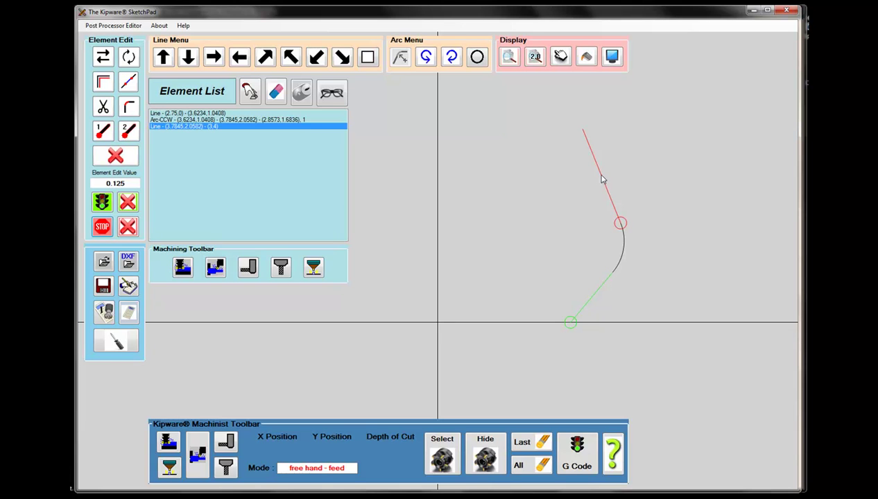
Set milling Z planes (top .000, bottom -.750, clearance .100), depth of cut .100 and cutter diameter .750.
click(183, 268)
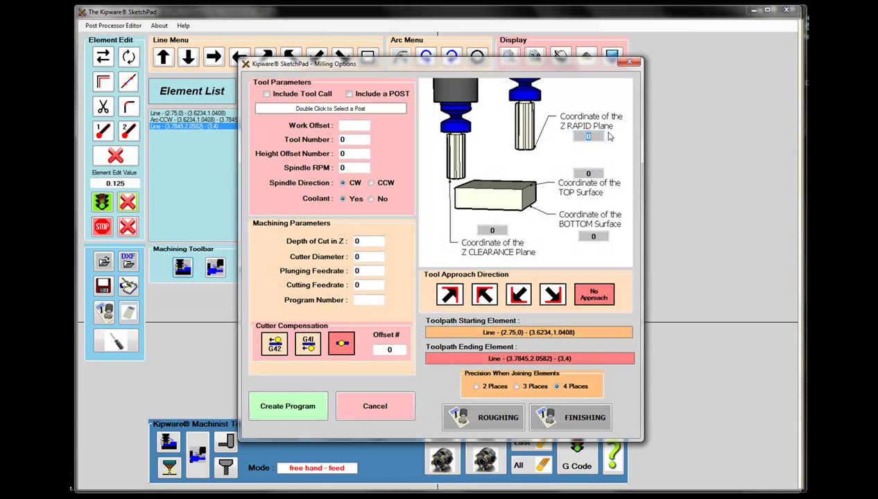
text(.000)
key(Tab)
key(Tab)
text(-.750)
key(Tab)
text(.100)
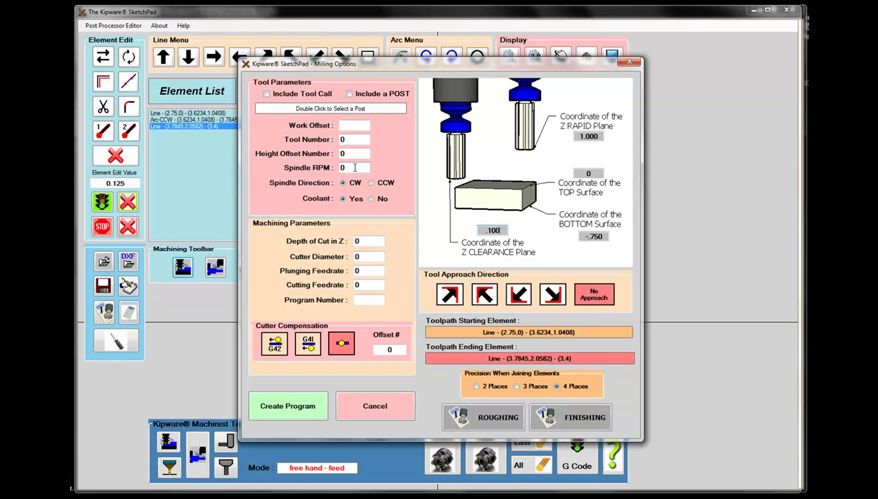
click(358, 241)
text(.1)
key(Tab)
text(.75)
click(452, 411)
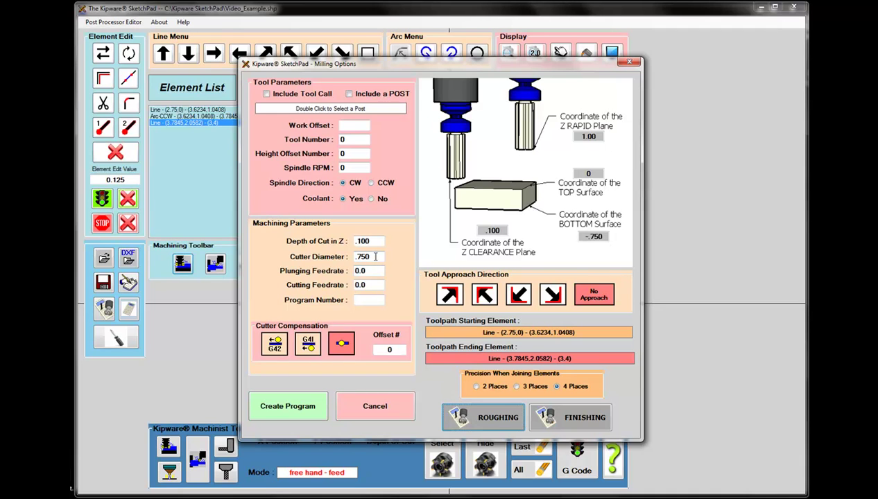
Calculate roughing speeds for 6061 Aluminum with carbide (4329 RPM, 69.264 IPM) and record them.
click(484, 418)
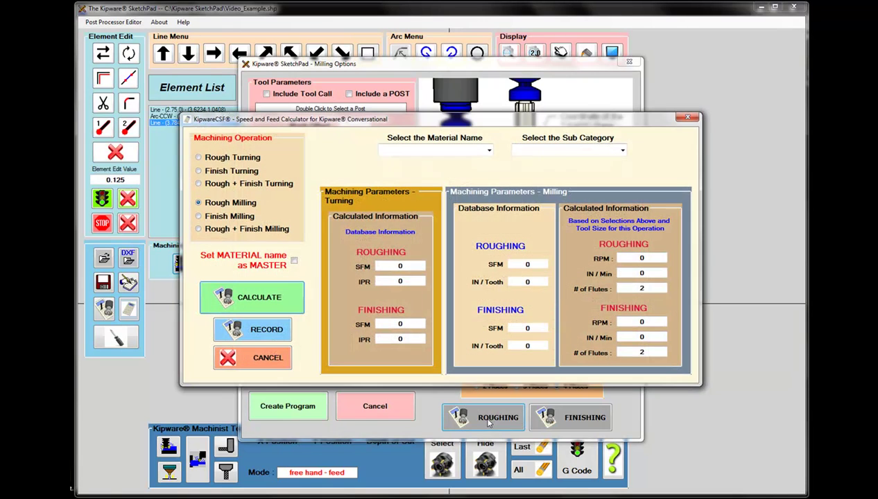
click(489, 151)
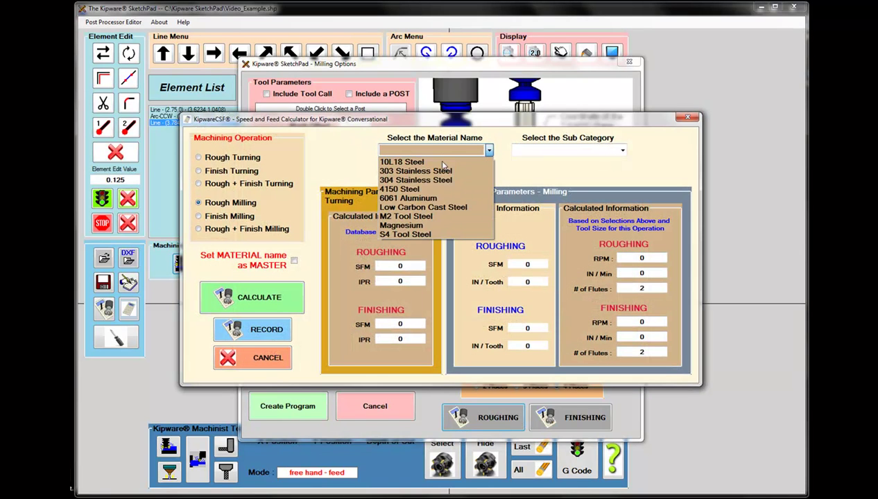
click(425, 199)
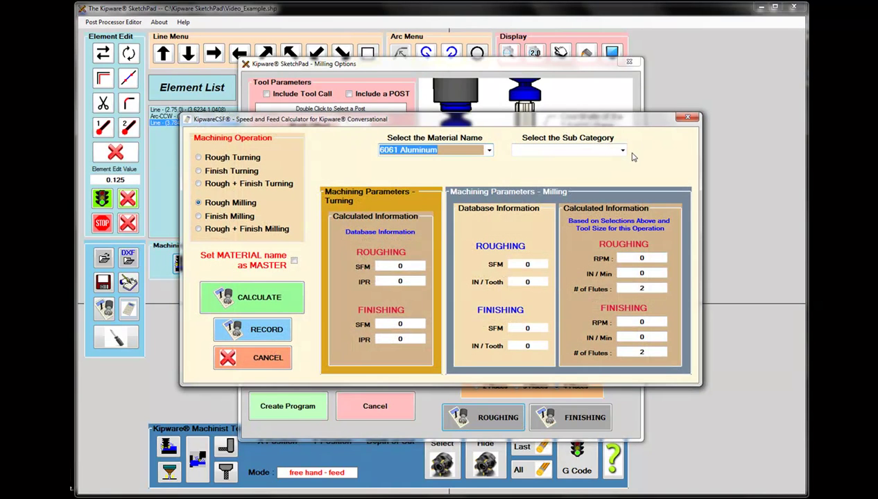
click(622, 150)
click(529, 161)
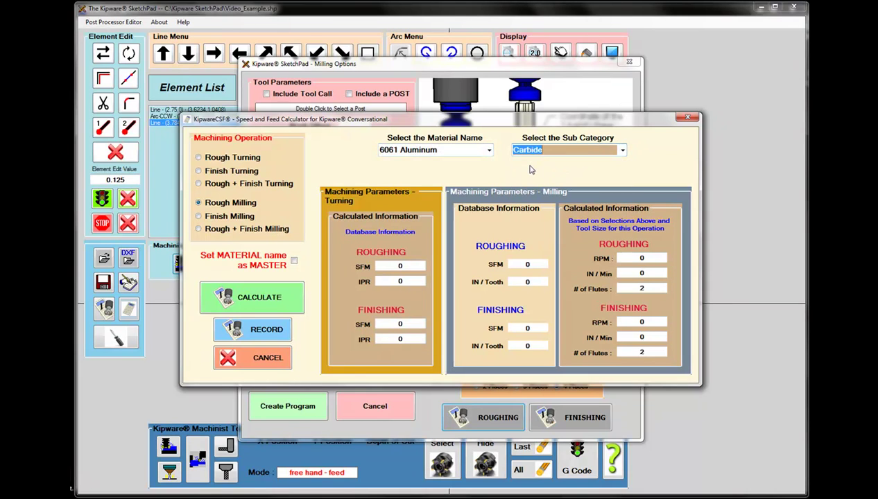
click(254, 297)
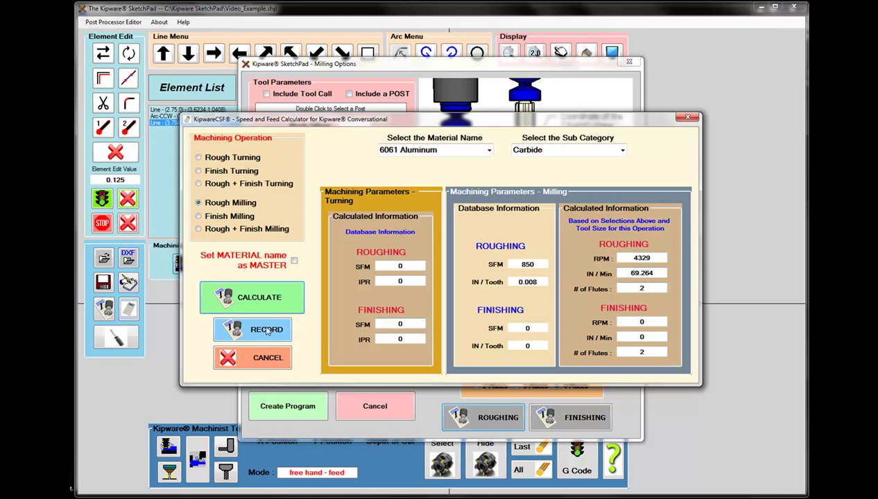
click(309, 332)
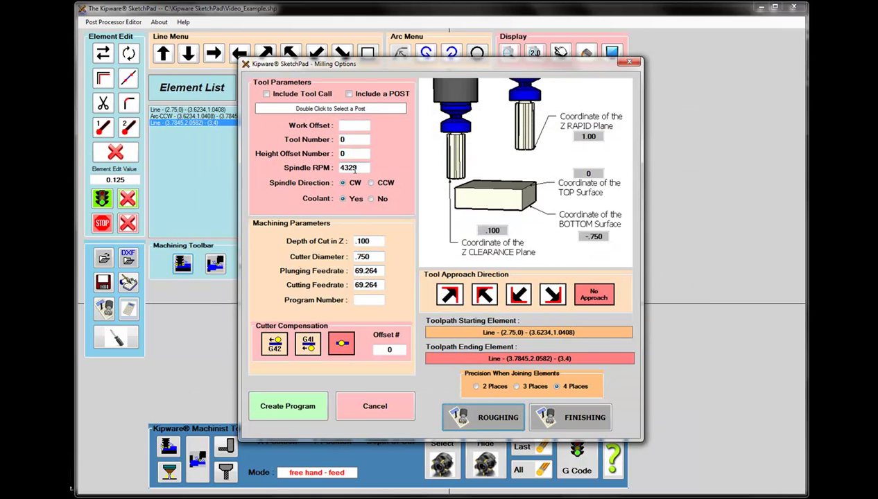
Enter program number 1234 and apply G42 cutter compensation with offset 1.
click(362, 302)
text(1234)
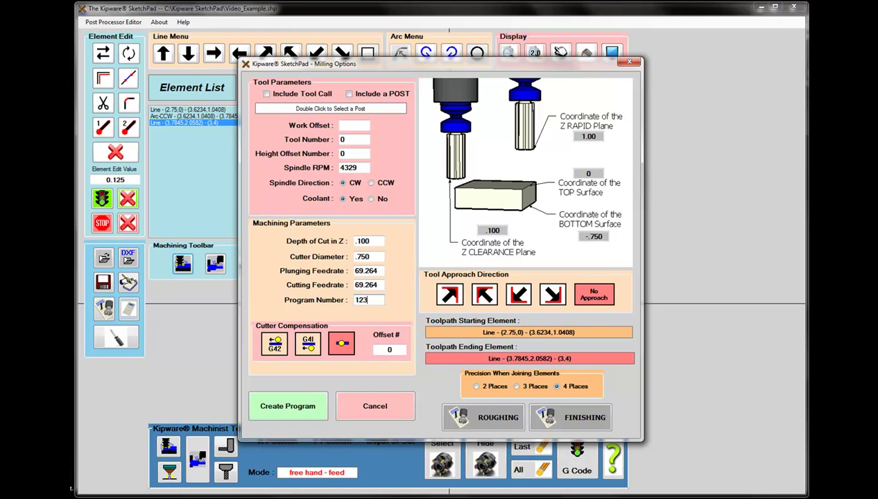
click(274, 345)
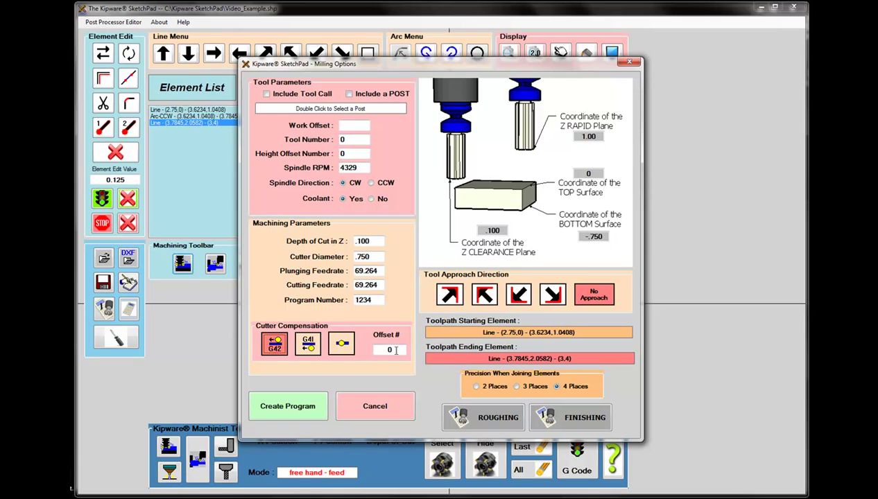
text(1)
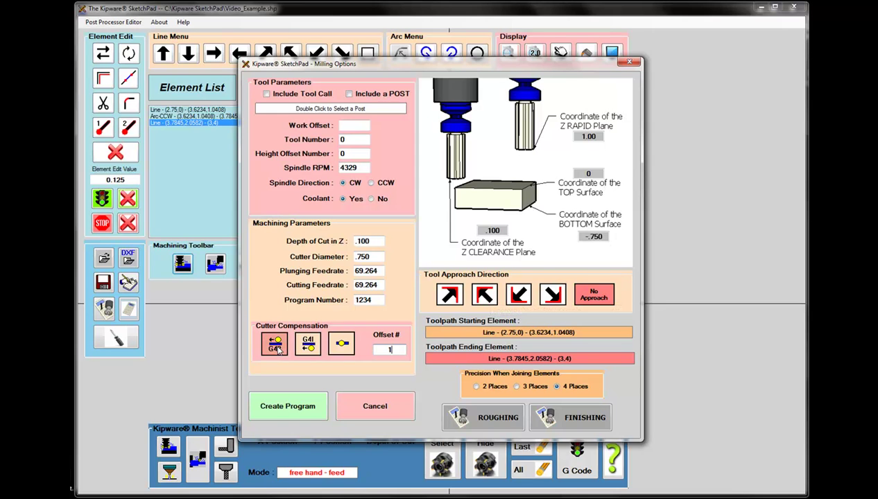
Set a 135° tool approach direction and generate roughing program 1234 in the Programs Editor.
click(484, 296)
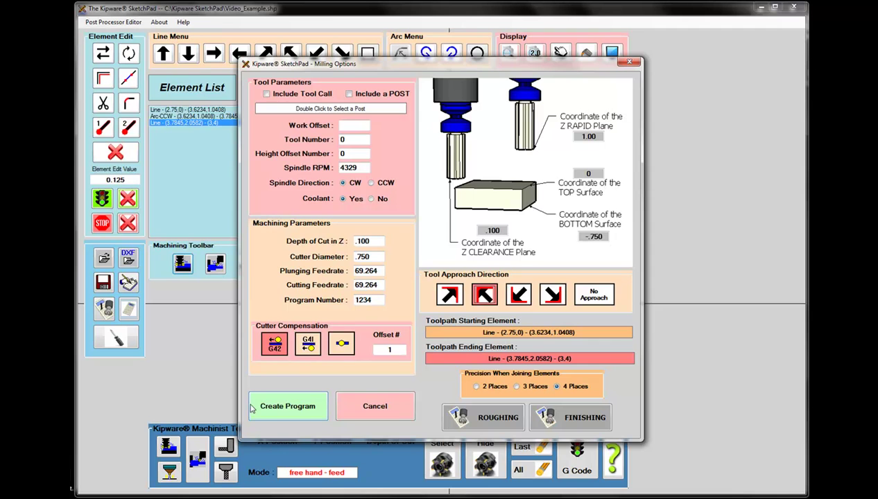
click(288, 406)
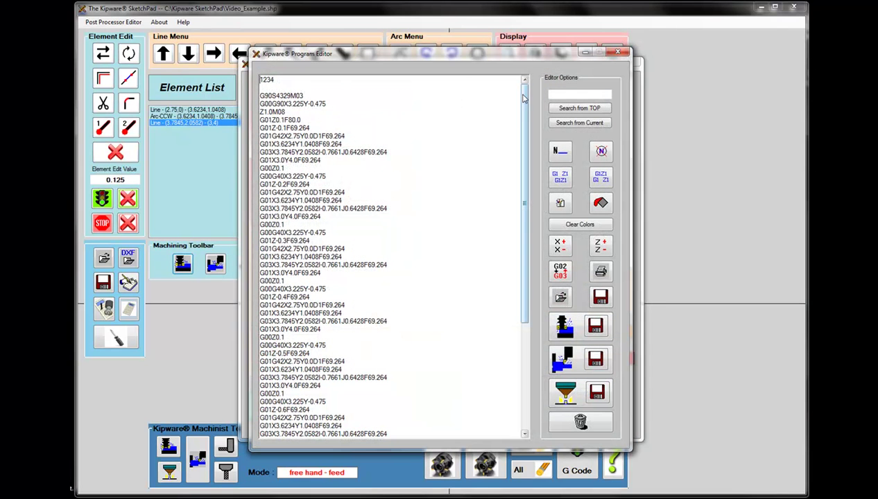
drag(525, 95, 527, 77)
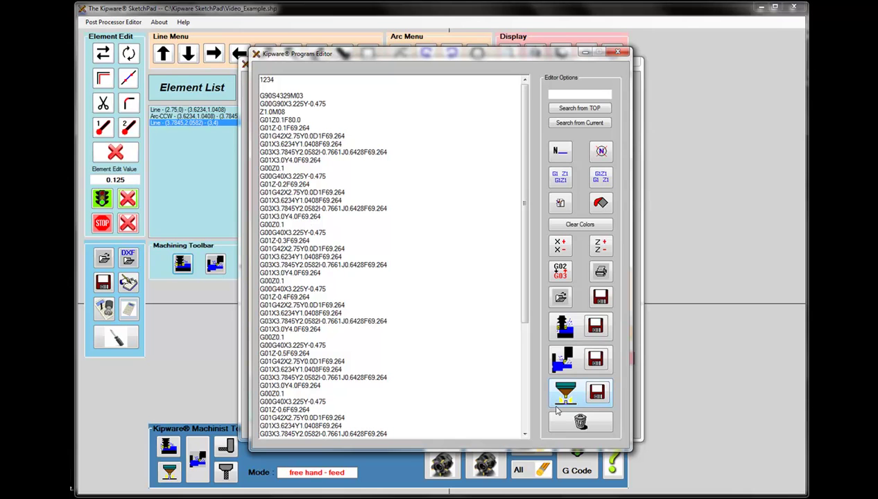
Save program 1234 as KipwareM operation Rough_Contour.km, replacing the existing file.
click(565, 327)
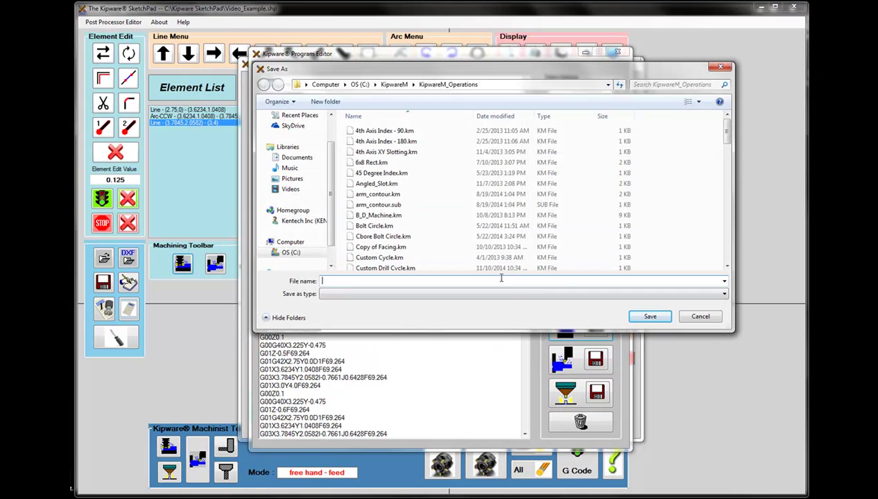
text(Rough)
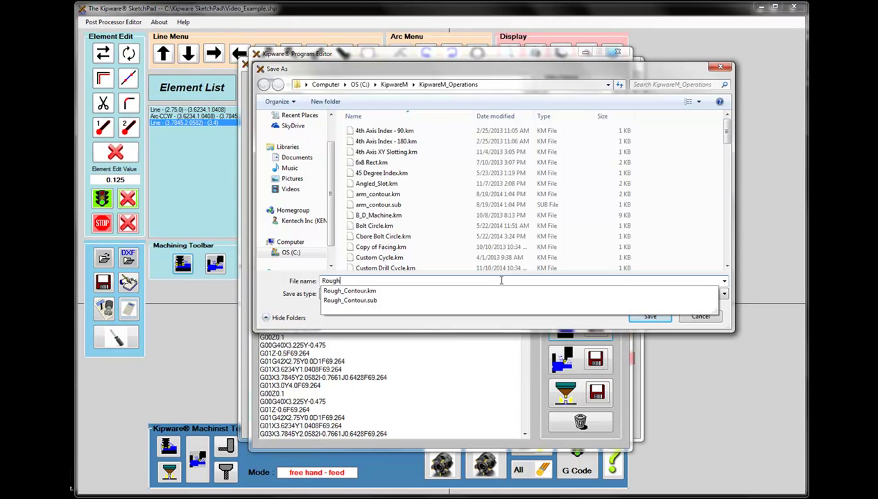
click(351, 291)
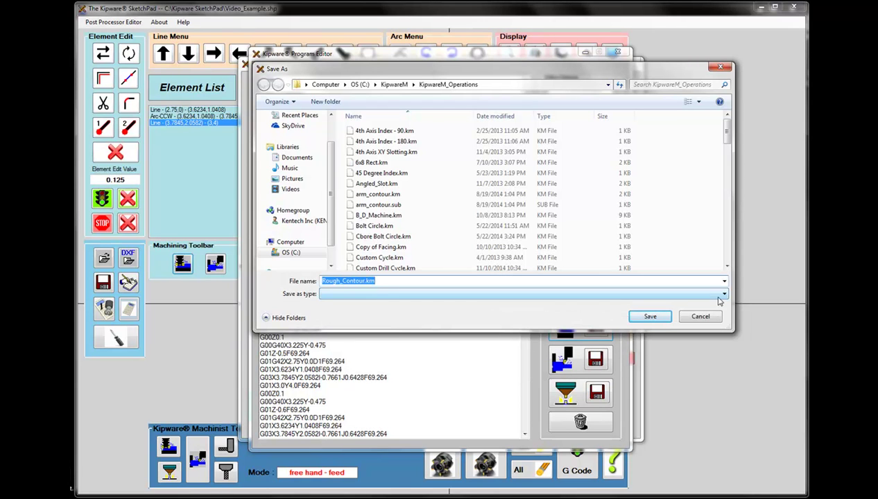
click(652, 316)
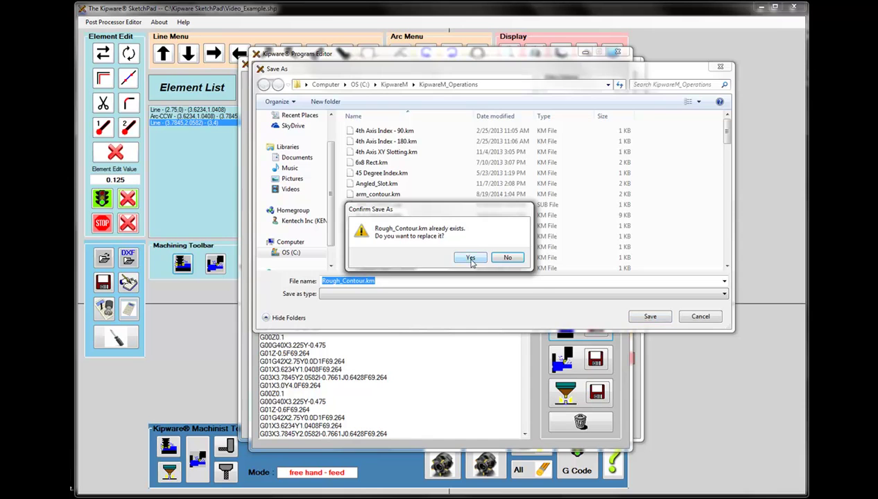
click(471, 259)
click(528, 285)
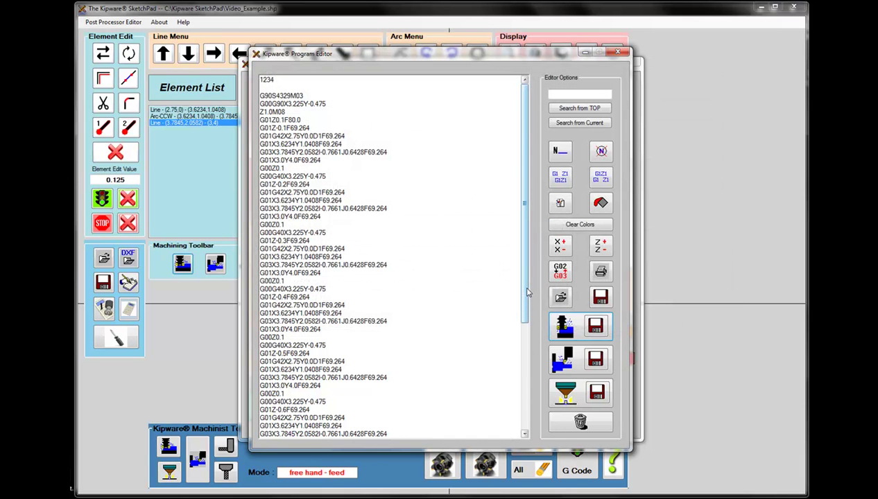
Clear the existing toolpath chain and reverse the direction of the upper contour line.
click(617, 52)
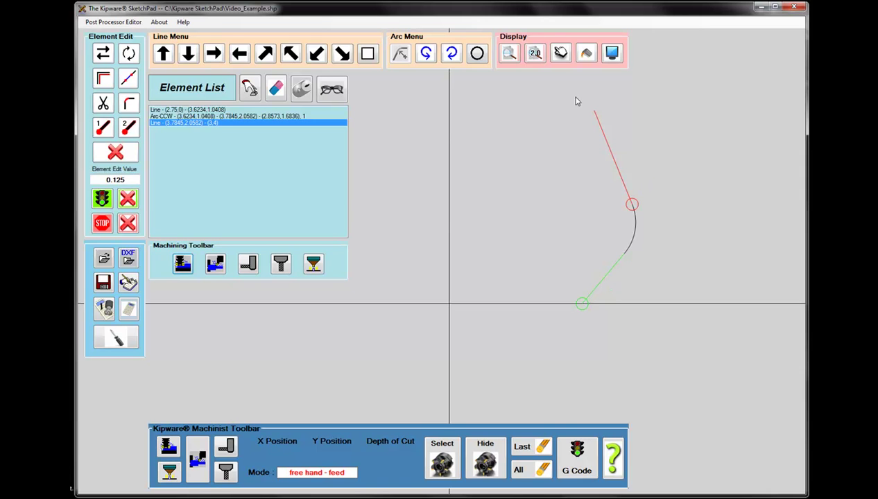
click(129, 222)
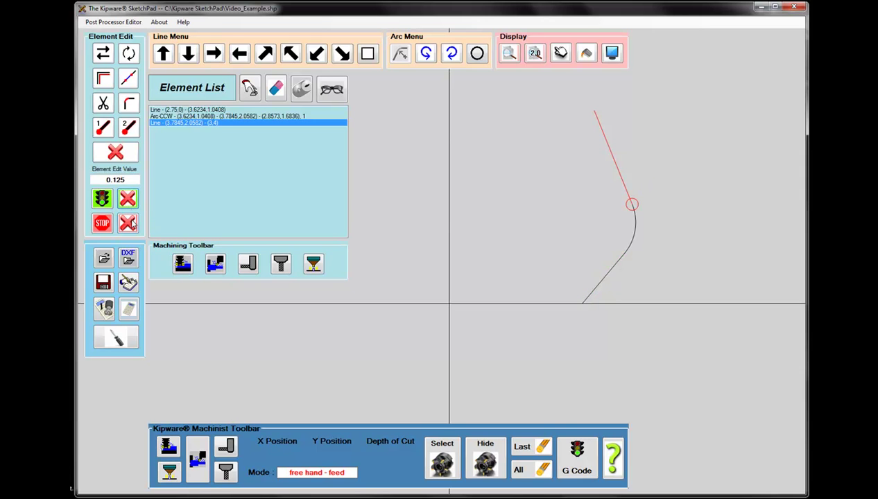
click(206, 123)
click(106, 60)
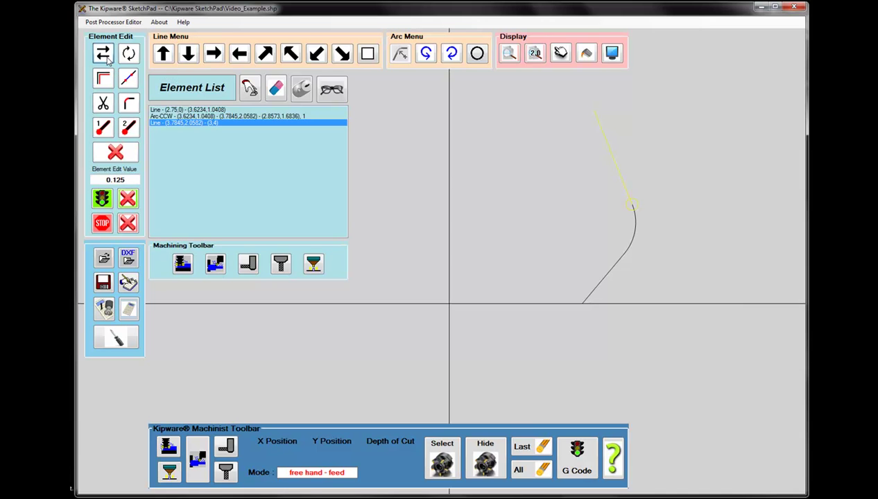
Chain the contour from the upper (3,4) line to the bottom line and bring up milling options.
click(185, 110)
click(182, 122)
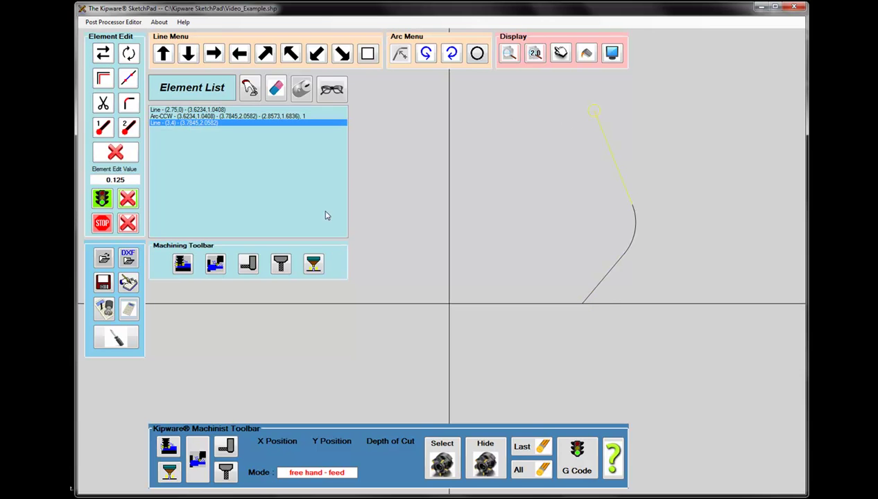
click(102, 199)
click(199, 111)
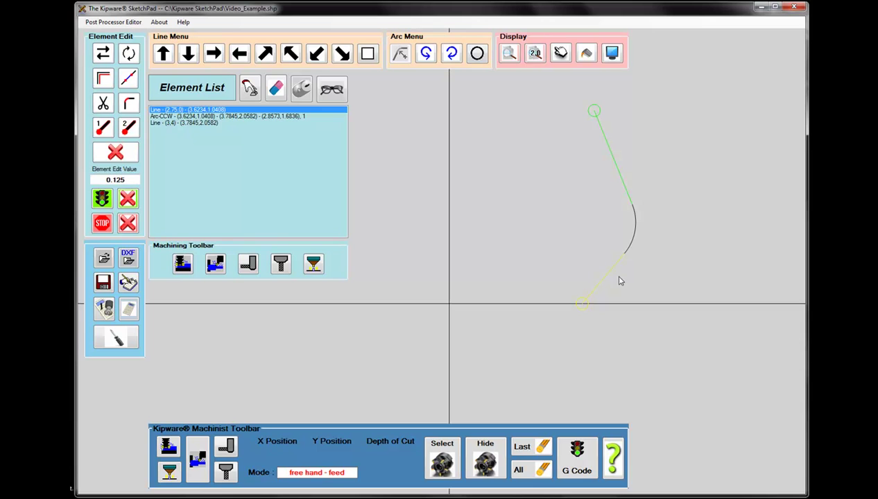
click(101, 223)
click(182, 264)
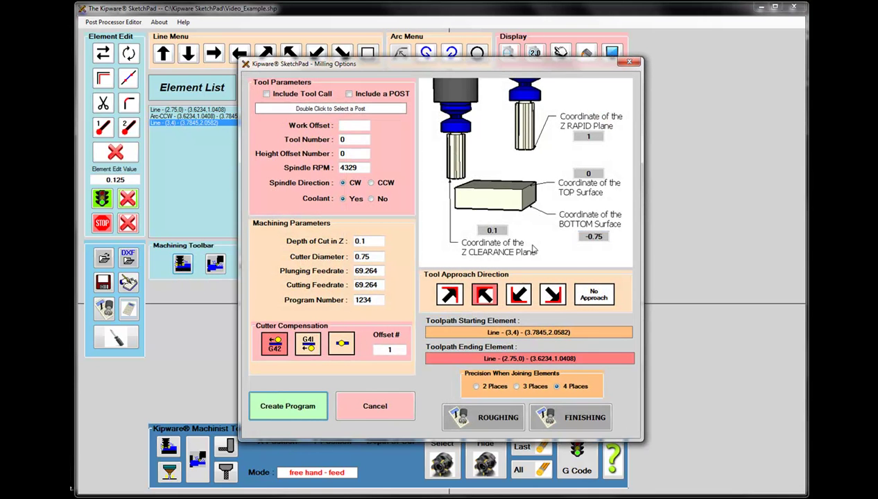
Replace the depth of cut with .750 and launch the Finish Milling speed and feed calculator.
click(602, 237)
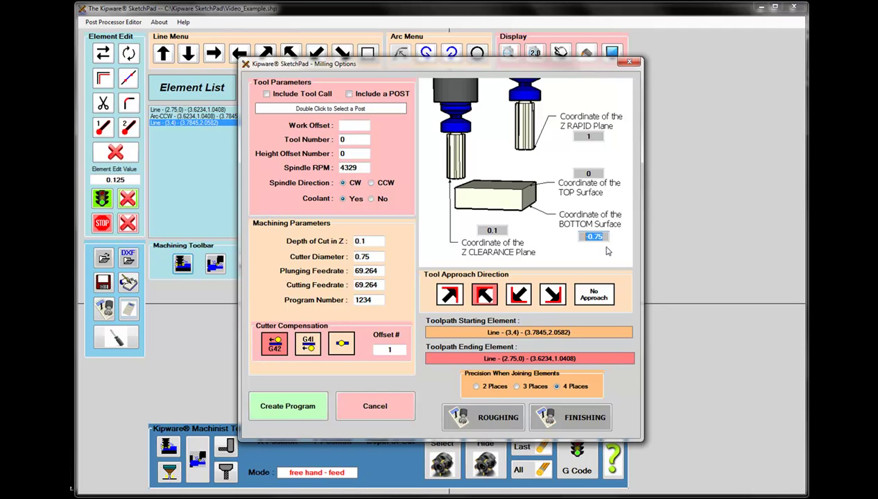
click(368, 241)
key(BackSpace)
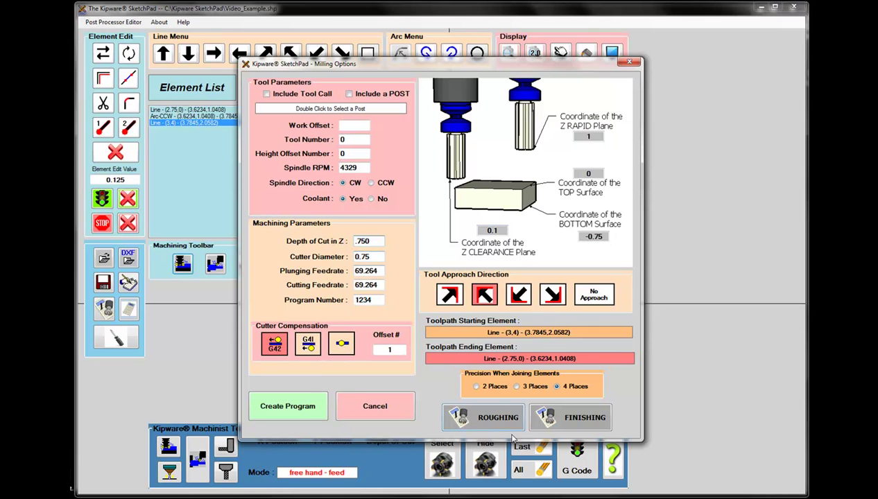
click(556, 422)
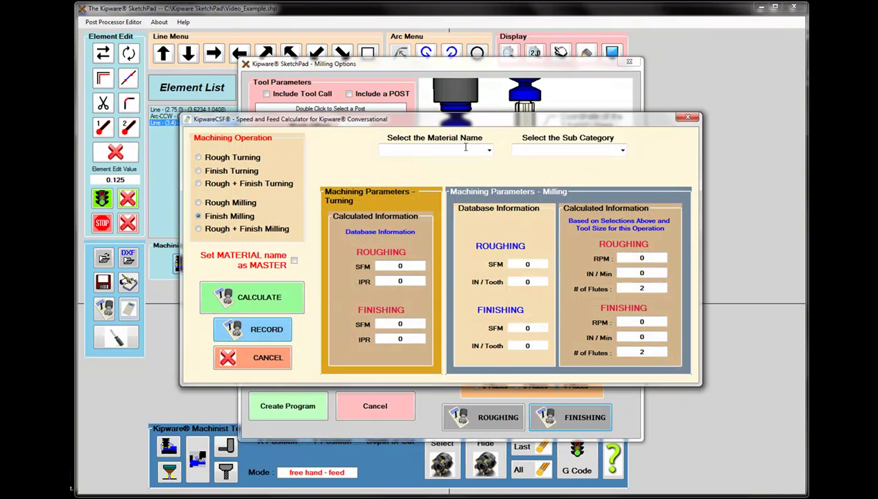
Calculate and record finishing values for carbide in 6061 Aluminum: 8404 RPM, 84.04 feedrate.
click(488, 151)
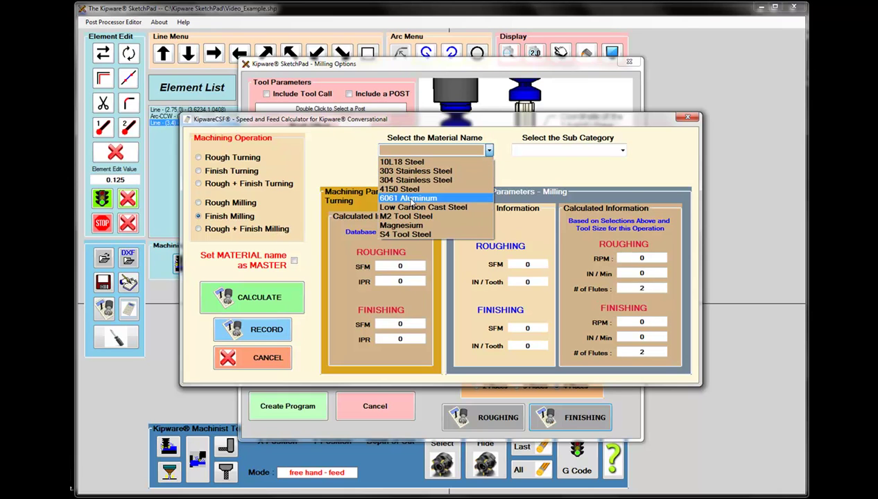
click(409, 198)
click(614, 149)
click(590, 162)
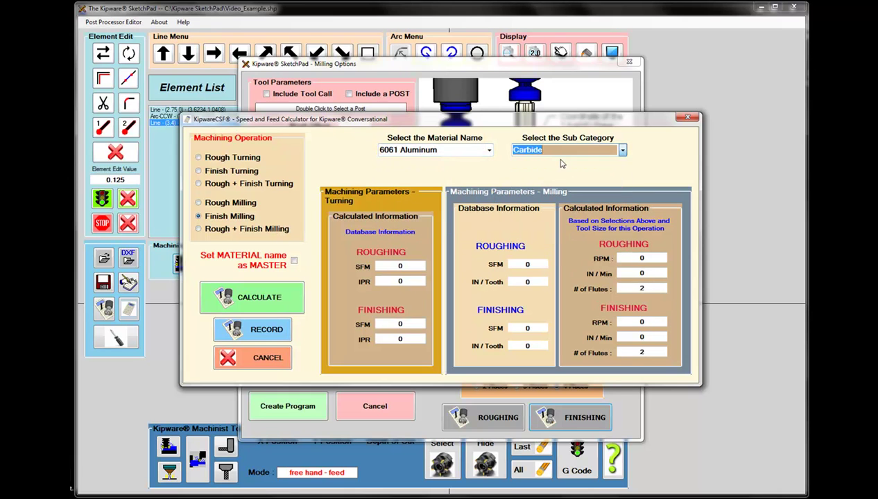
click(259, 299)
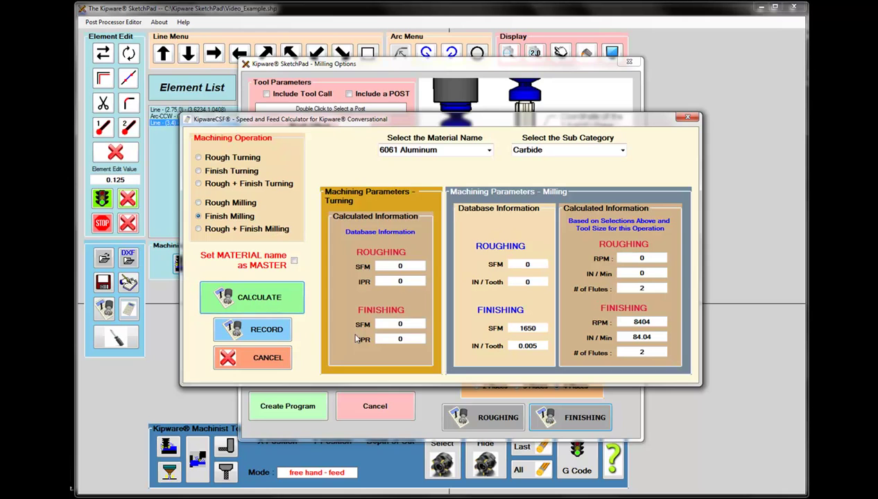
click(251, 332)
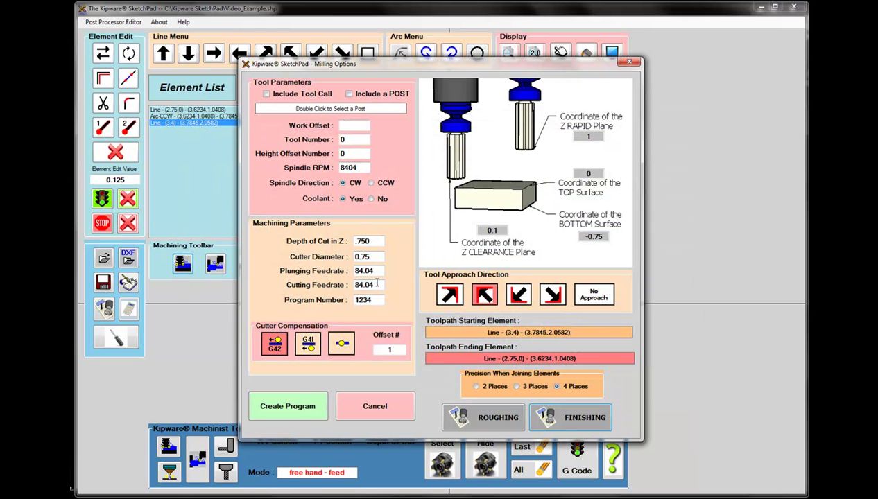
Create finishing program 1234 with G41 compensation, offset 2 and a 225° approach.
click(308, 347)
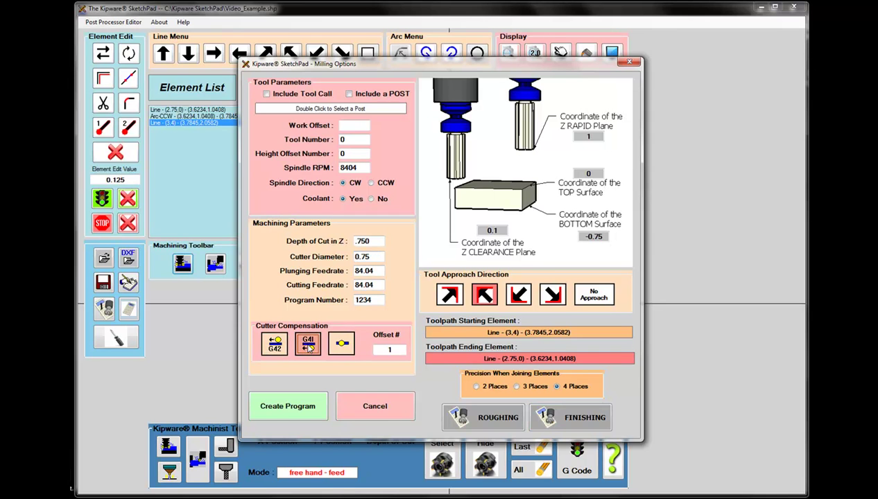
click(377, 352)
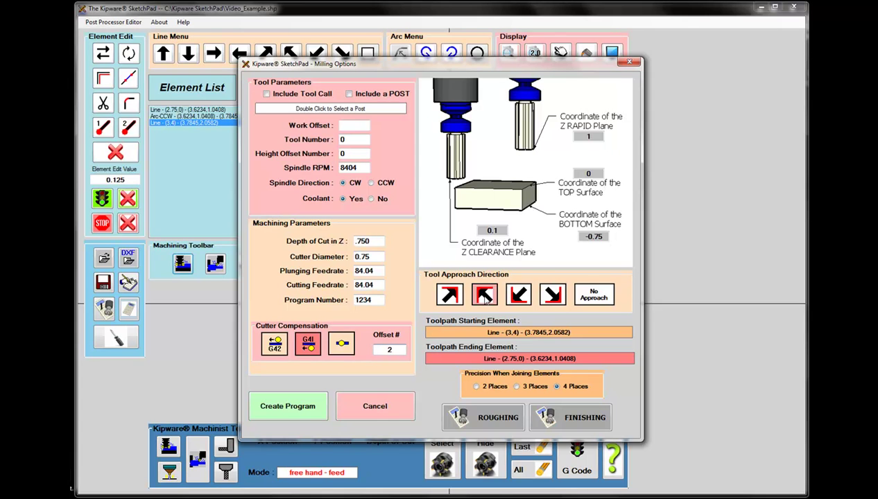
click(525, 297)
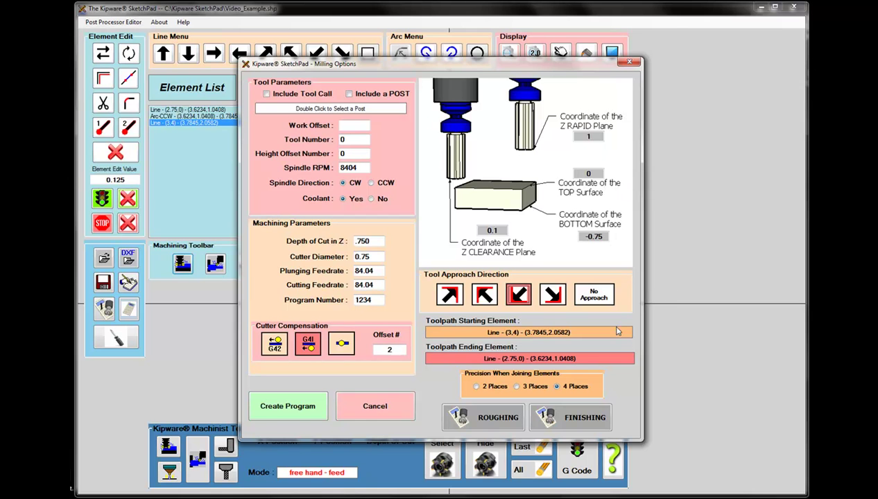
click(279, 405)
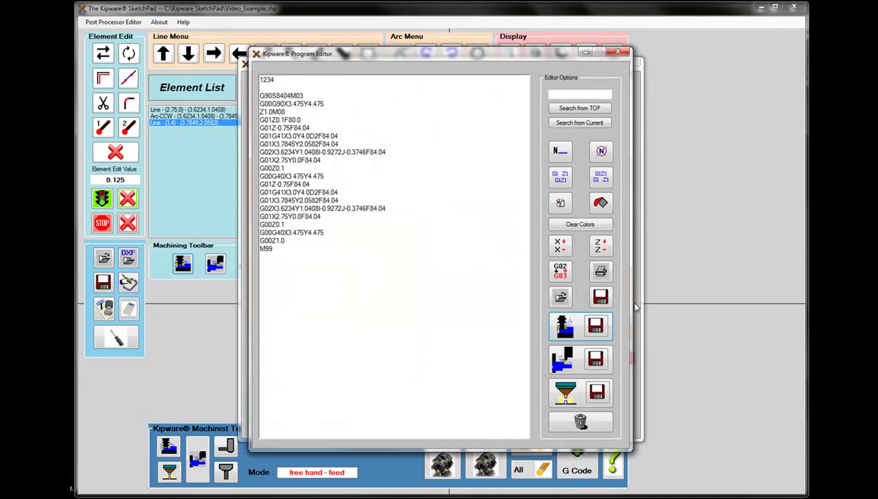
Save the finishing program as the operation Finish_Contour.km, replacing the existing file.
click(575, 324)
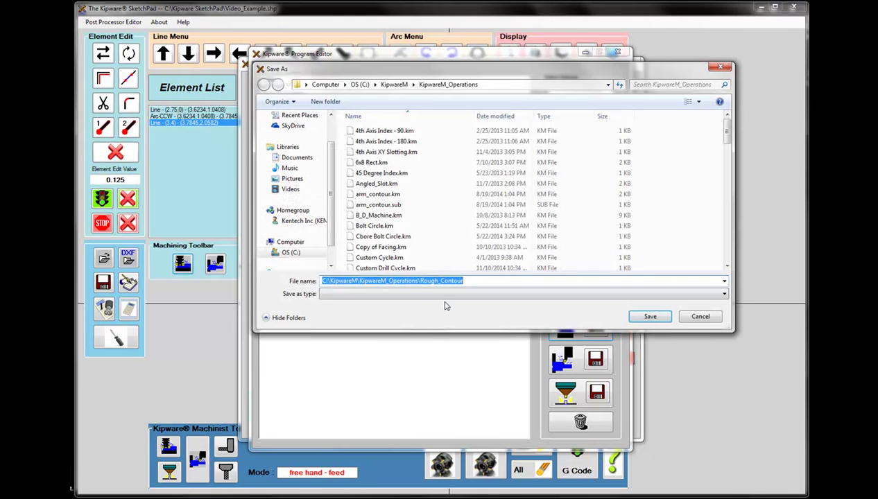
key(End)
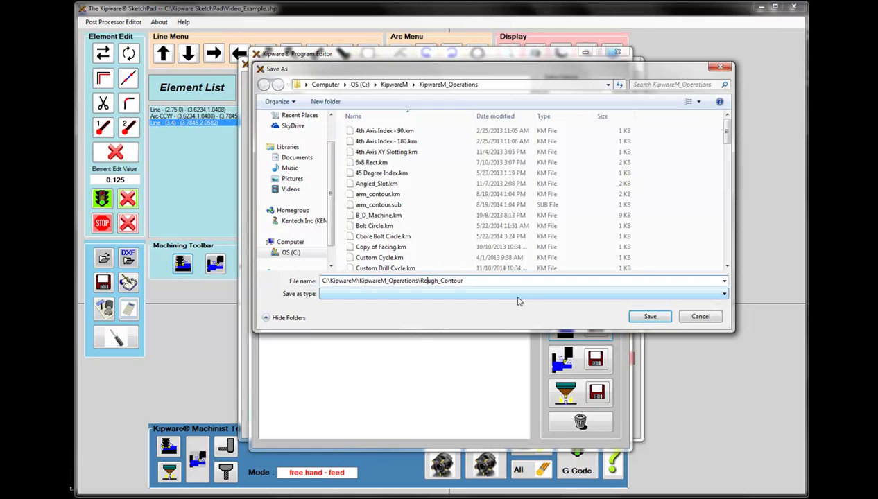
key(Delete)
key(Delete)
key(Delete)
key(Delete)
key(Delete)
text(Finish)
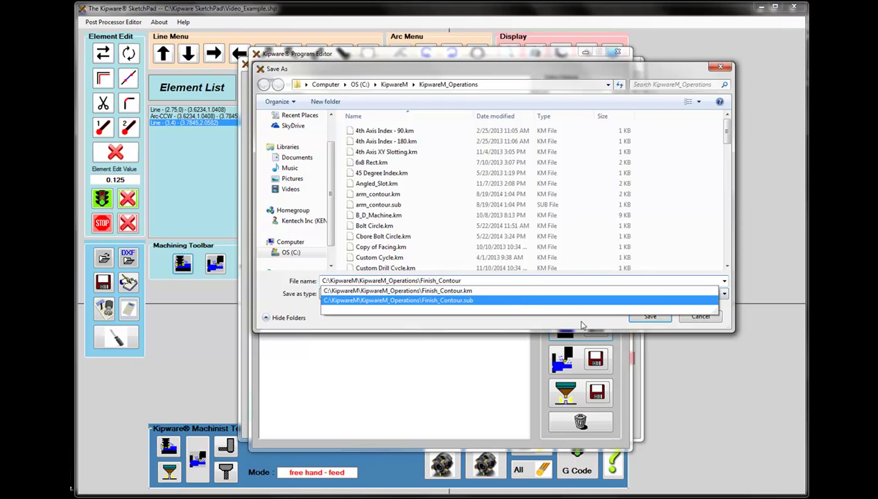
click(650, 317)
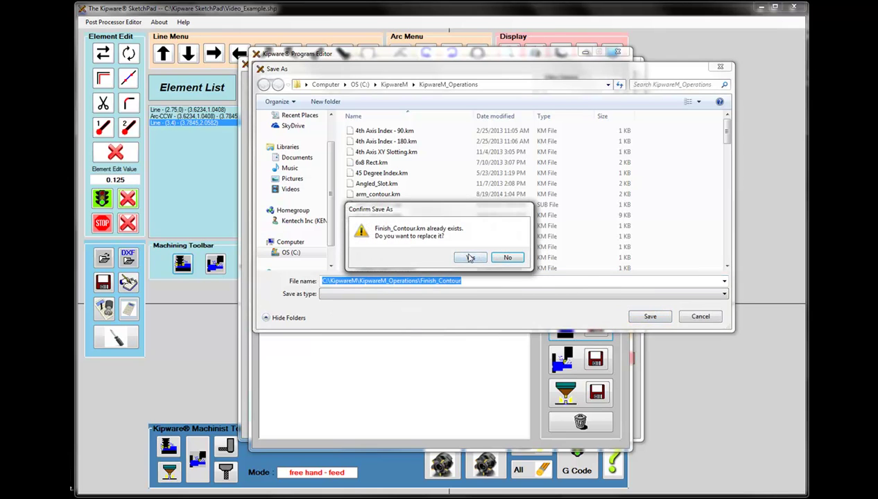
click(471, 258)
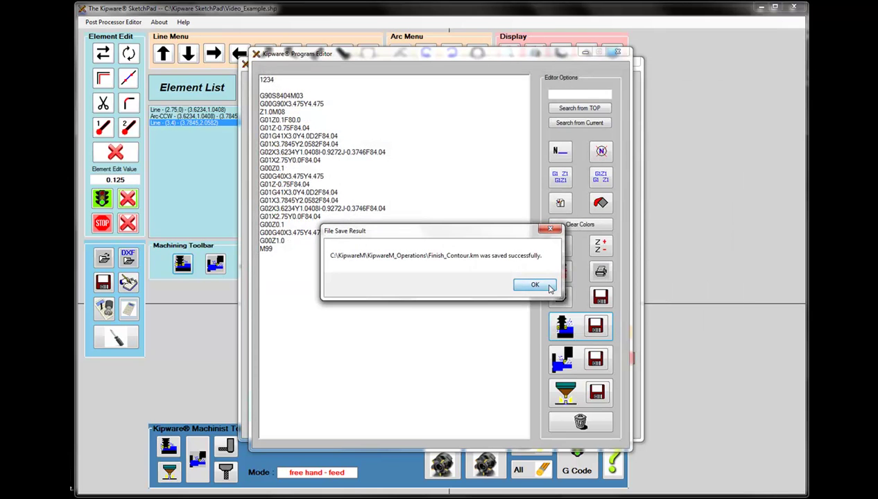
Dismiss the success message and close the program editor and SketchPad.
click(547, 285)
click(617, 53)
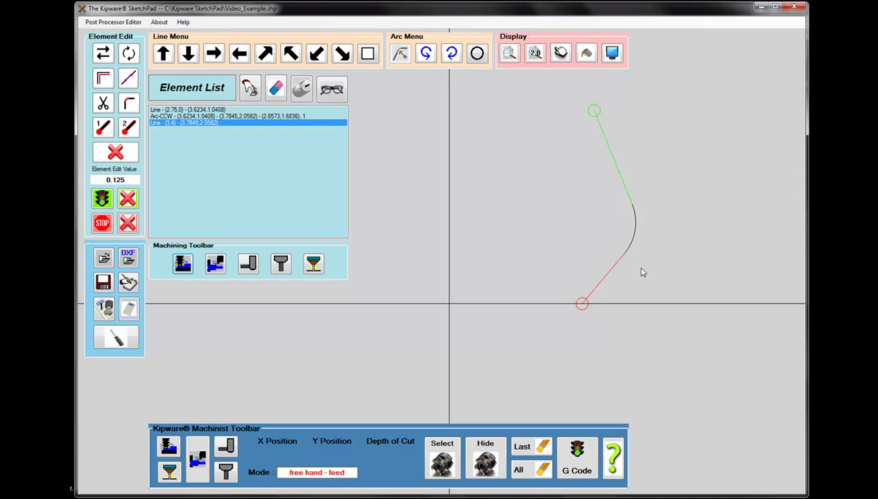
click(795, 9)
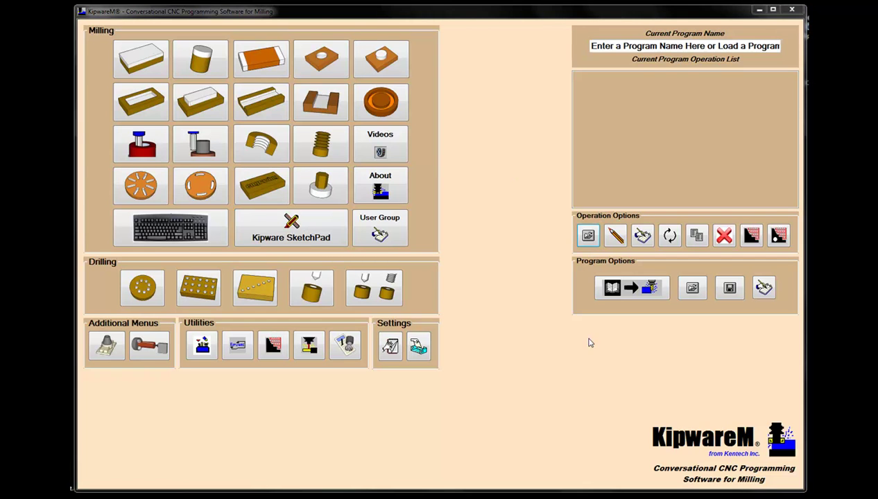
Load Rough_Contour.km as the first operation.
click(588, 237)
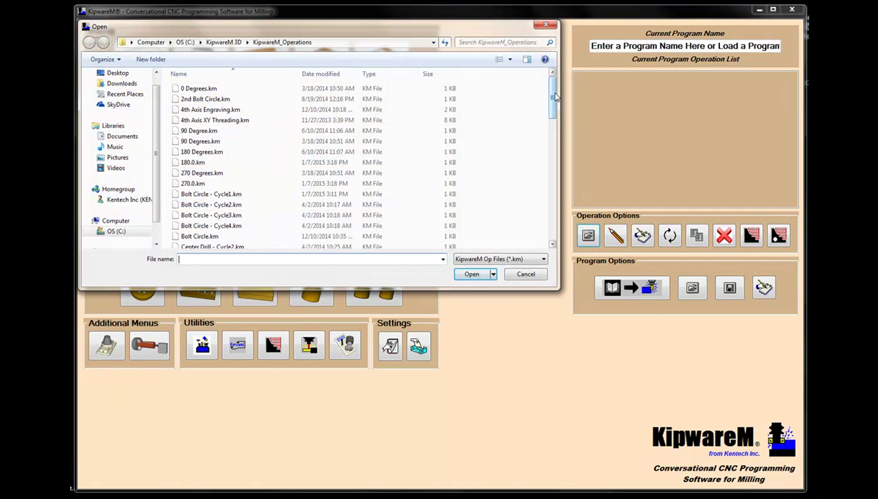
drag(552, 100, 555, 204)
double_click(219, 198)
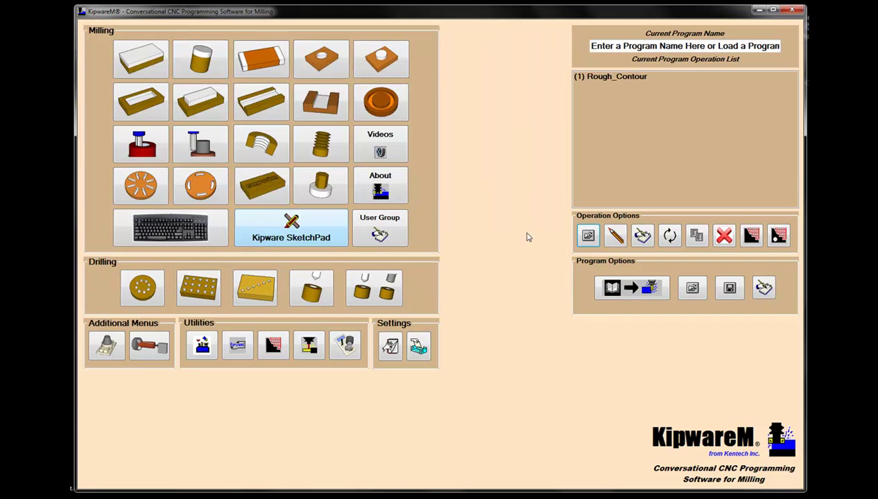
Load Finish_Contour.km as the second operation.
click(588, 236)
drag(547, 101, 551, 153)
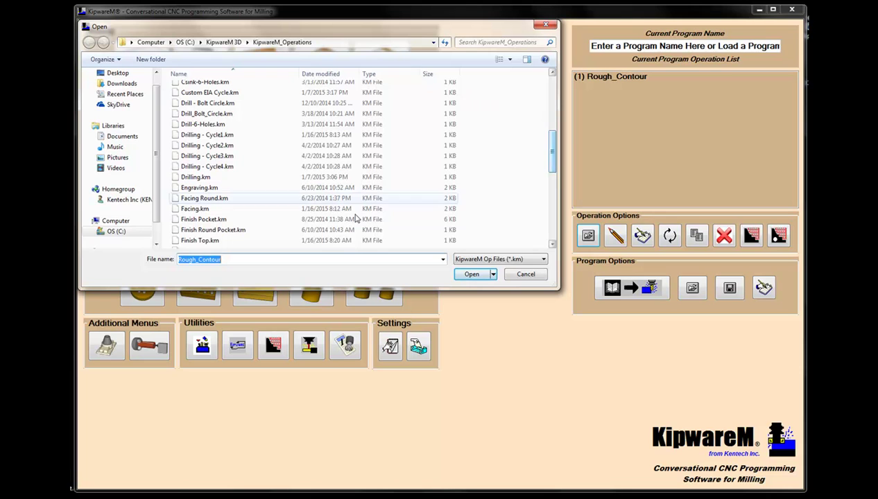
click(206, 230)
scroll(205, 235, down, 2)
scroll(206, 236, up, 1)
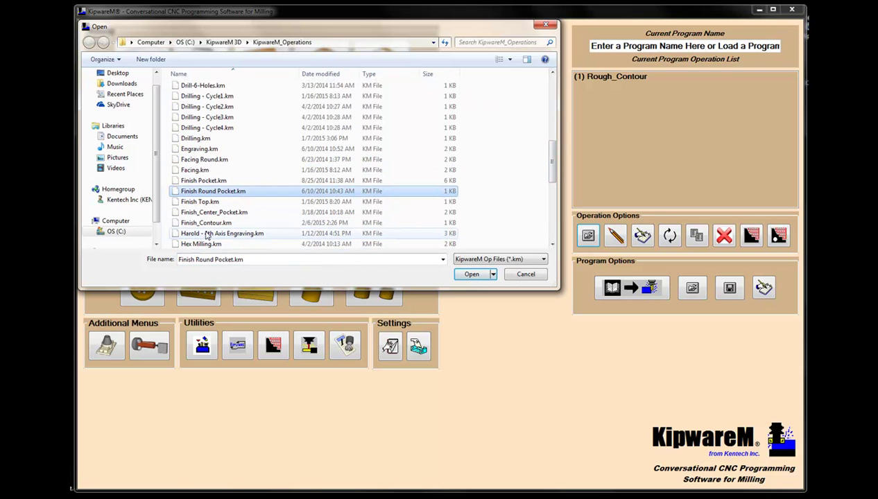
double_click(210, 225)
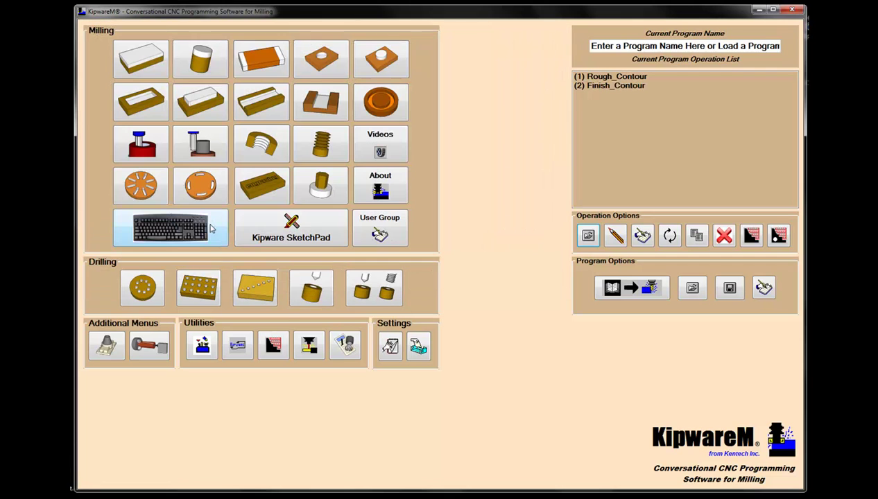
Review the Finish_Contour and Rough_Contour G-code, then start Main Program Creation.
click(622, 87)
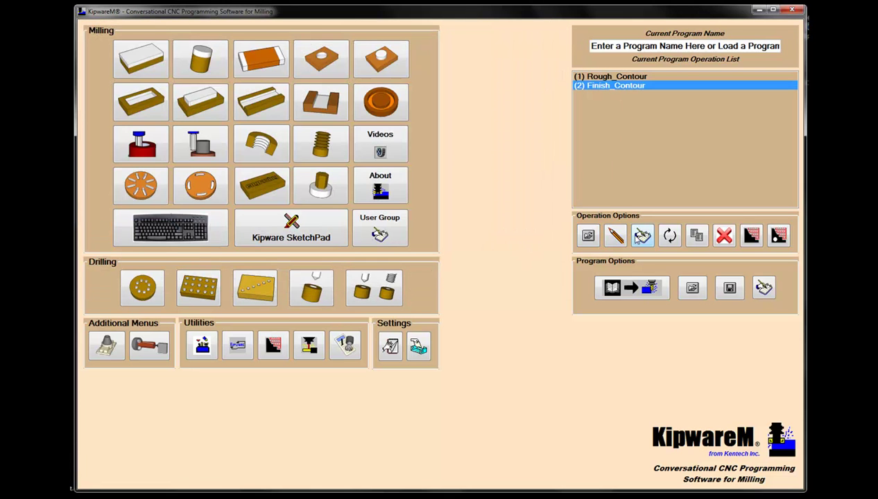
click(639, 236)
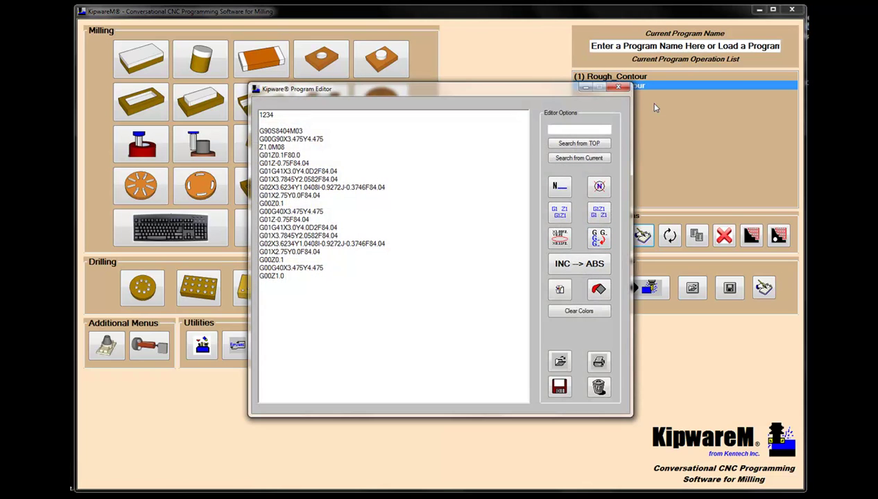
click(618, 87)
click(625, 77)
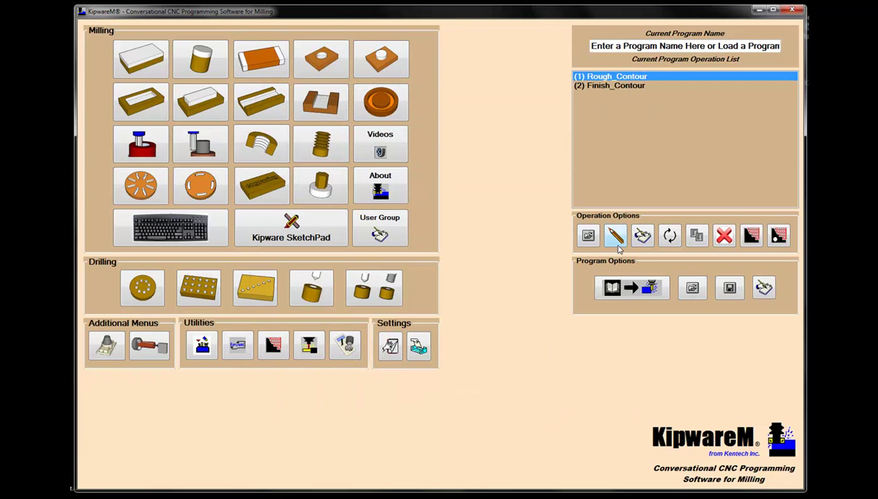
click(639, 236)
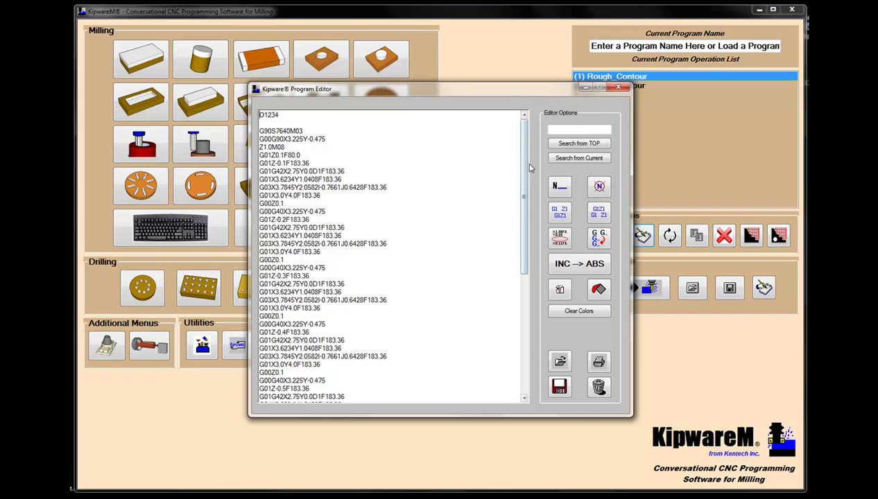
click(618, 87)
click(494, 290)
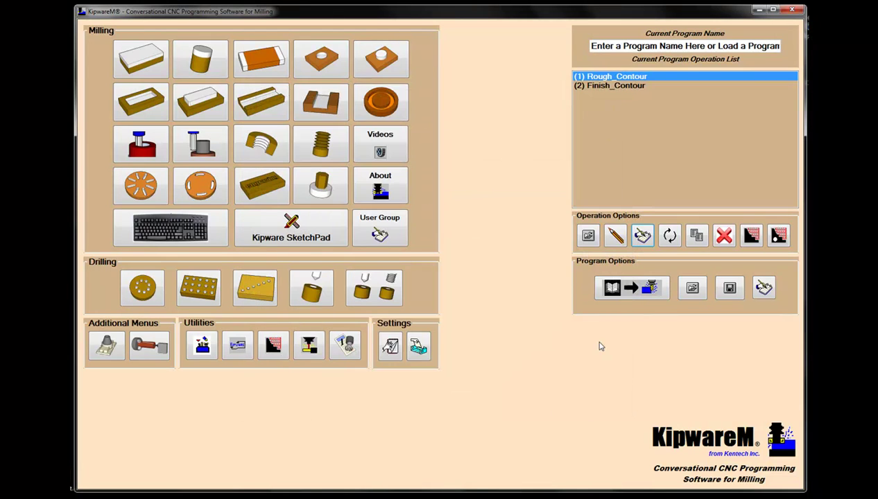
click(628, 288)
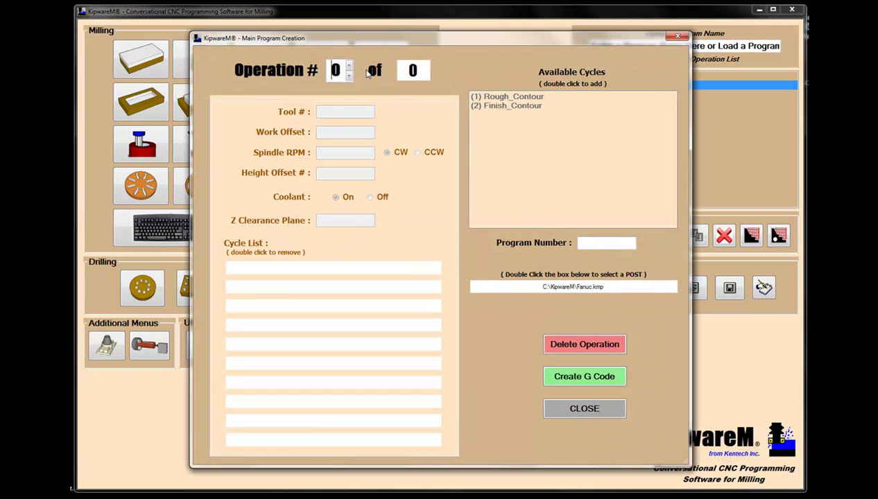
Add operation 1 with tool 1, G54, height offset 1 and Z clearance 3.000.
click(349, 66)
click(462, 284)
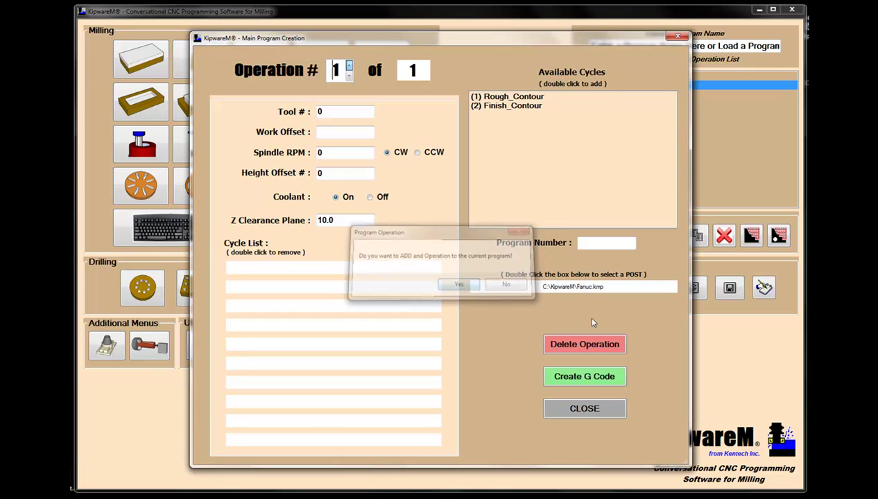
click(345, 131)
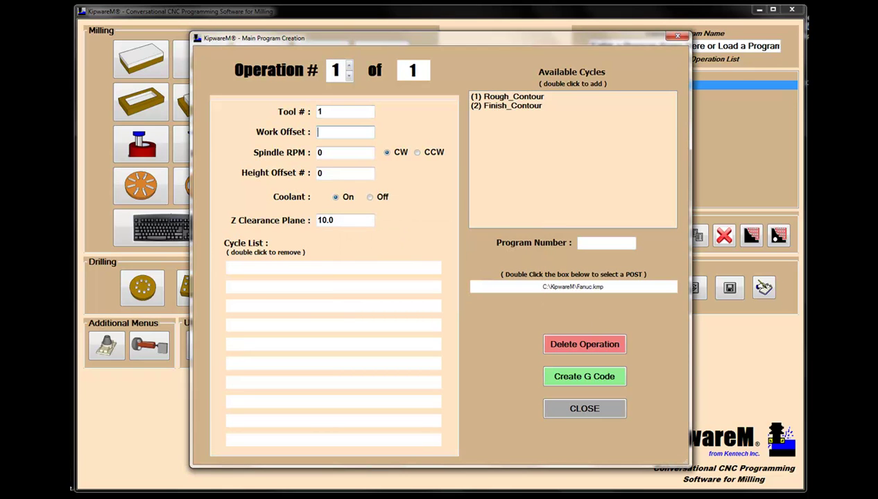
key(Tab)
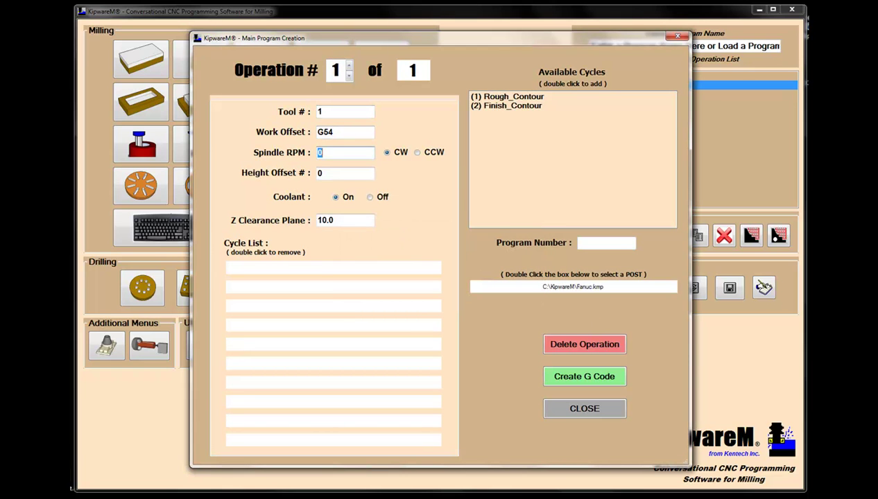
key(Tab)
key(Tab)
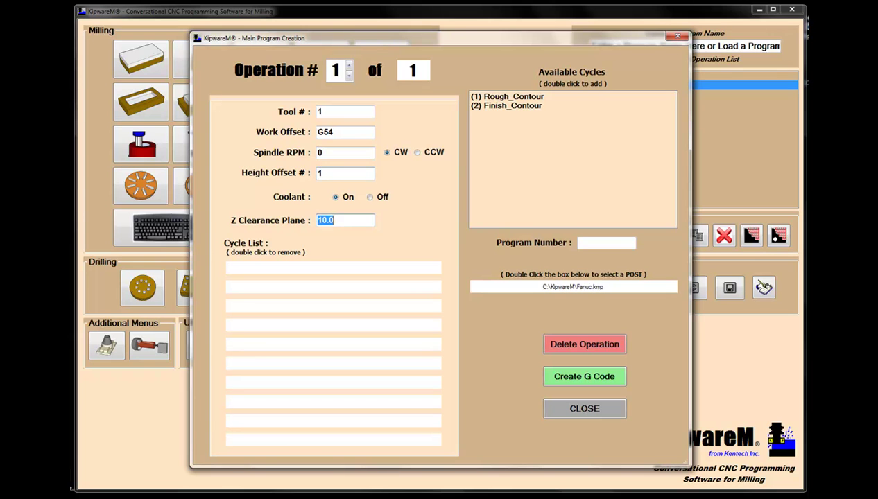
text(3)
Assign the Rough_Contour cycle to operation 1 and add operation 2.
click(489, 98)
double_click(488, 98)
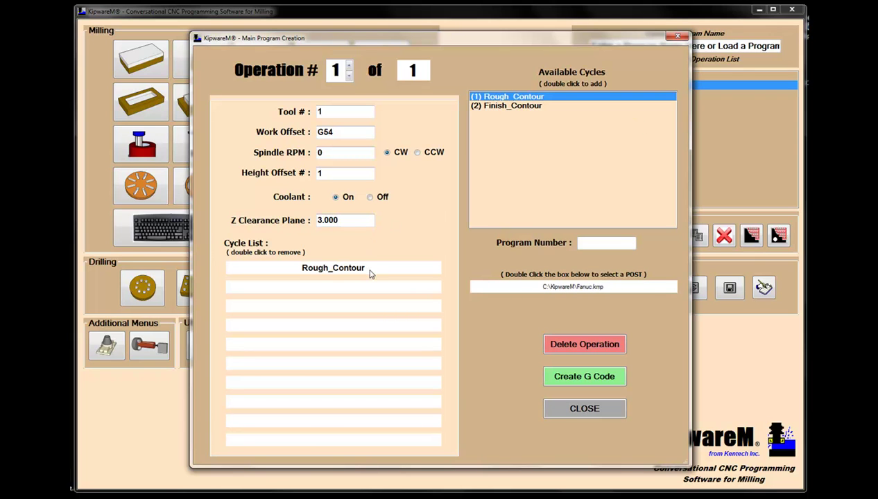
click(349, 66)
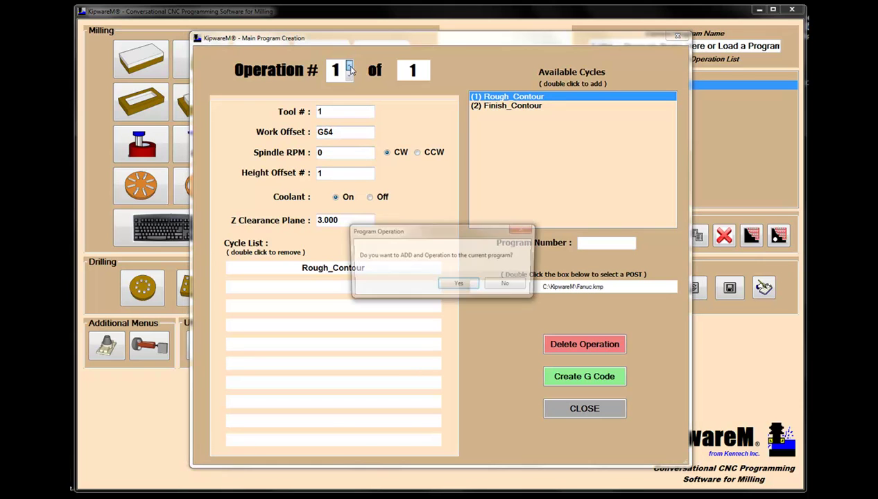
click(469, 286)
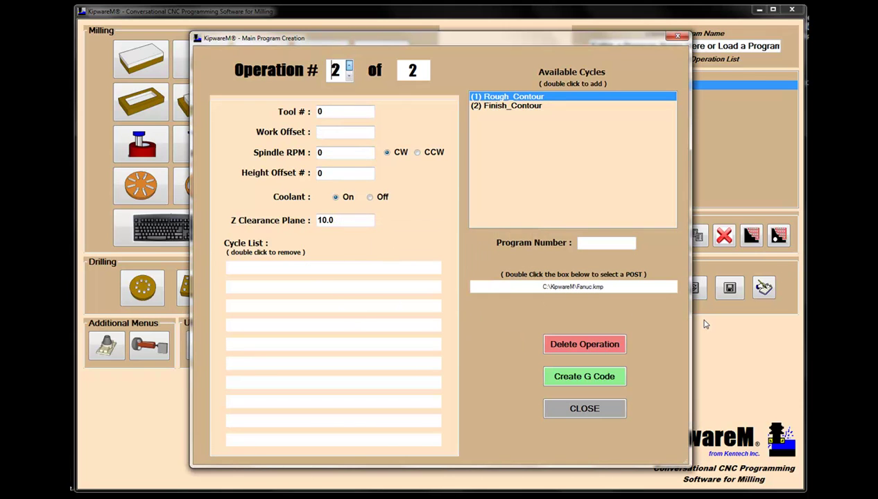
Give operation 2 tool 2, G54, height offset 2 and Z clearance 3.00.
text(2)
key(Tab)
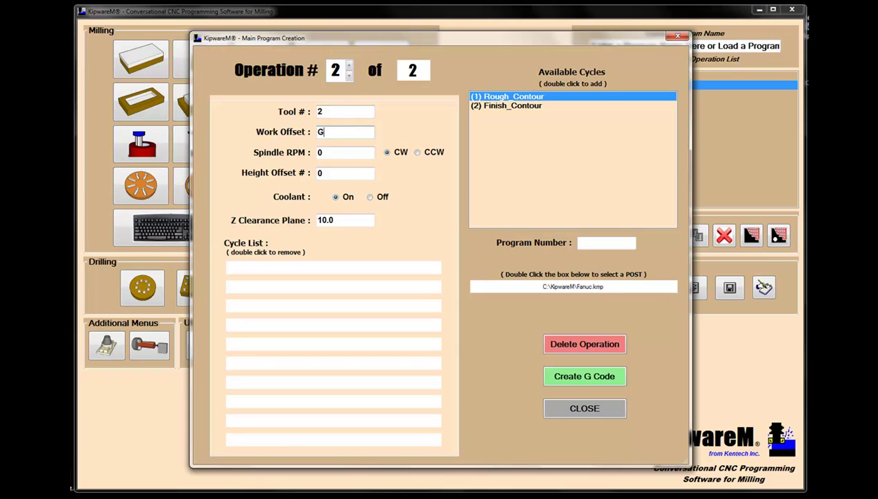
key(Tab)
key(Tab)
key(Tab)
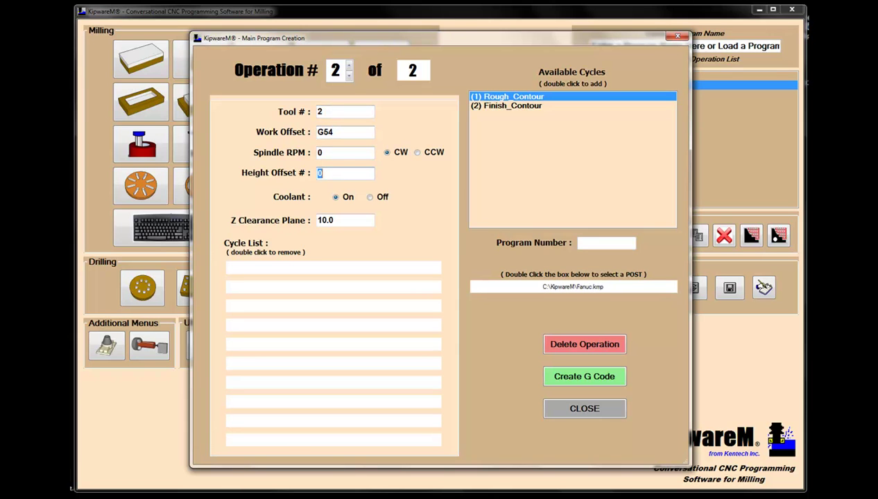
key(Tab)
key(Tab)
text(3)
Assign Finish_Contour to operation 2 and generate main program O9987.
double_click(488, 108)
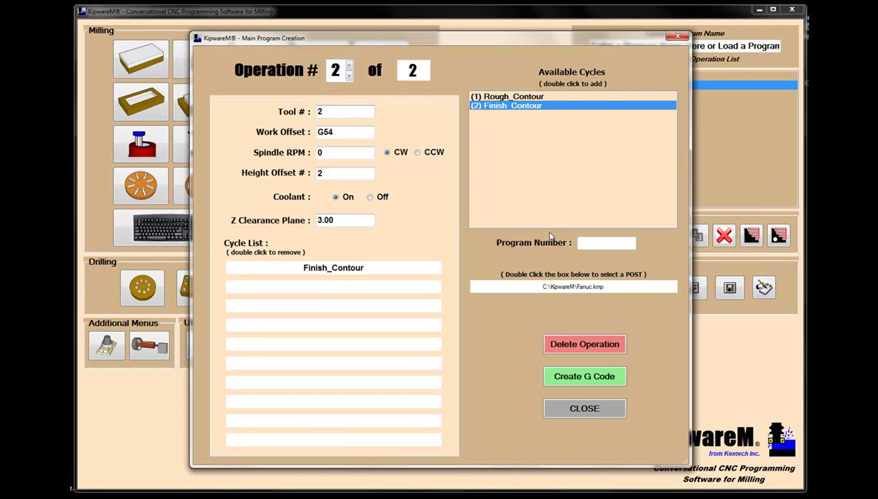
click(605, 244)
text(O)
click(578, 380)
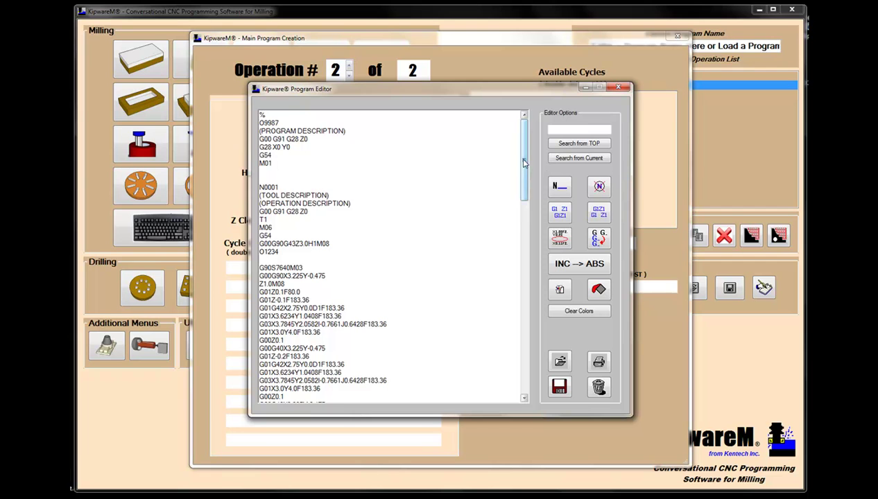
Inspect the top of the combined program and tool 1's G42 compensation line.
drag(525, 162, 525, 181)
drag(260, 229, 269, 230)
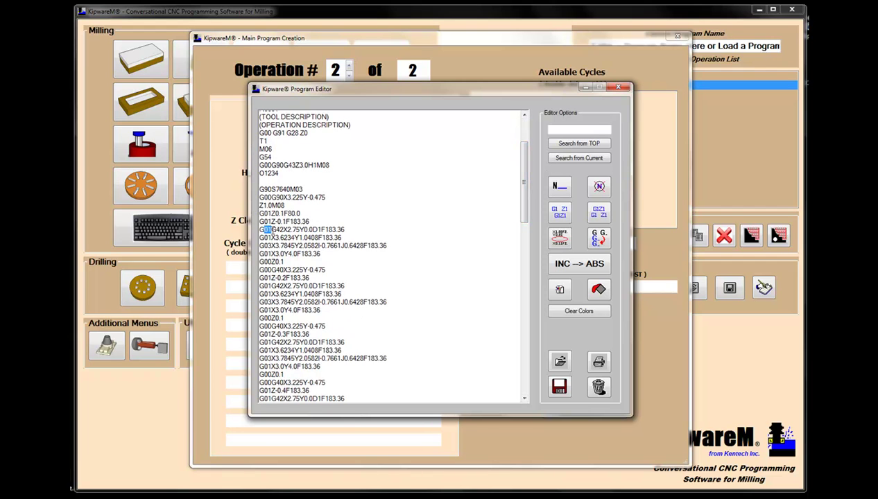
key(ctrl+Home)
click(343, 251)
scroll(343, 252, down, 2)
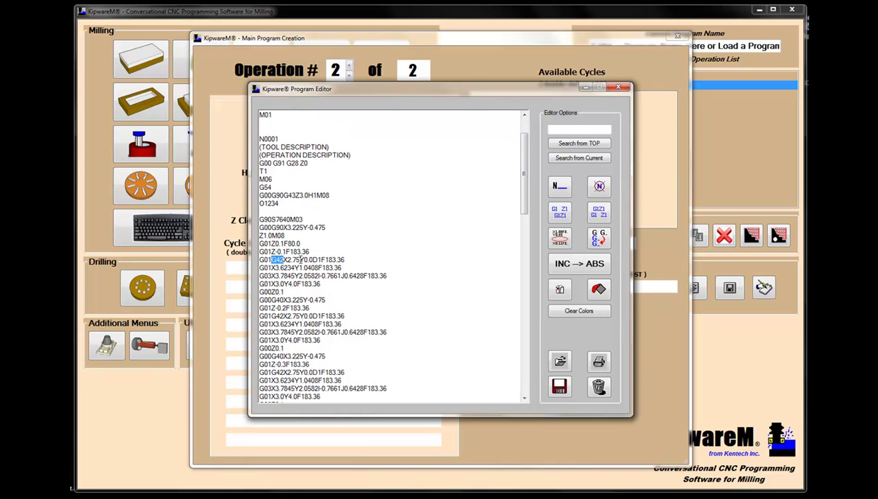
double_click(271, 259)
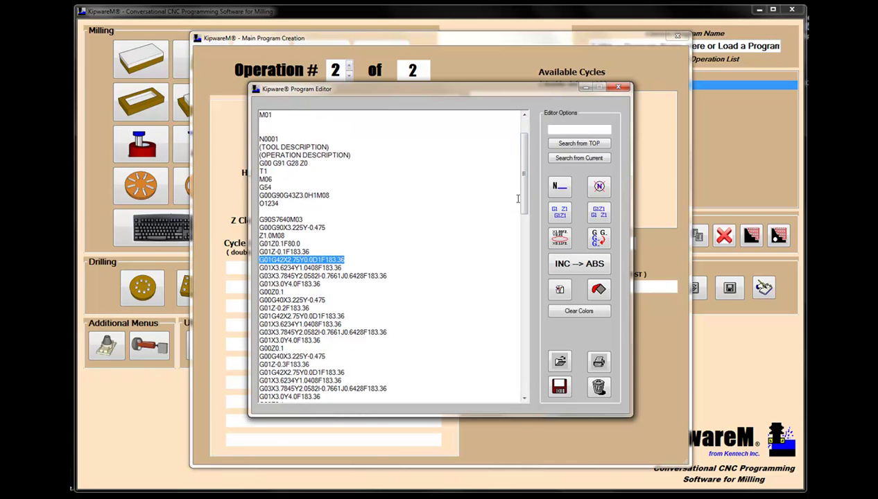
Check tool 2's G41 compensation line, then close the generated program.
drag(524, 199, 517, 354)
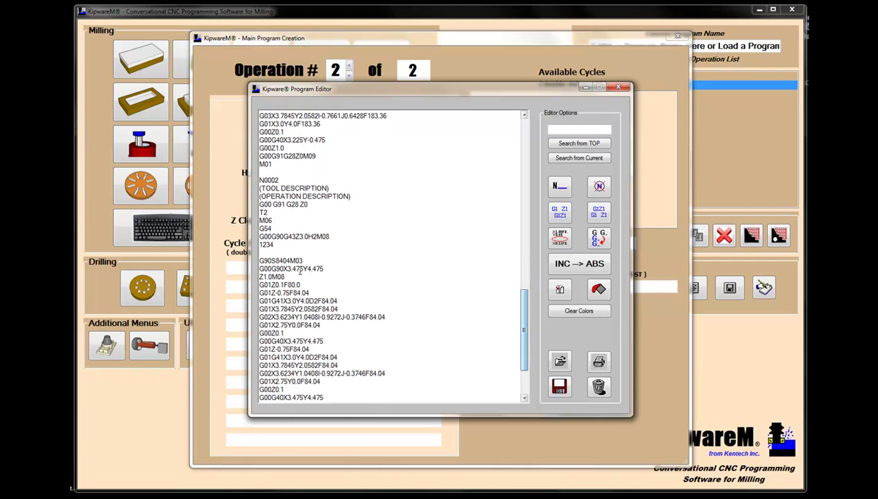
drag(272, 301, 341, 299)
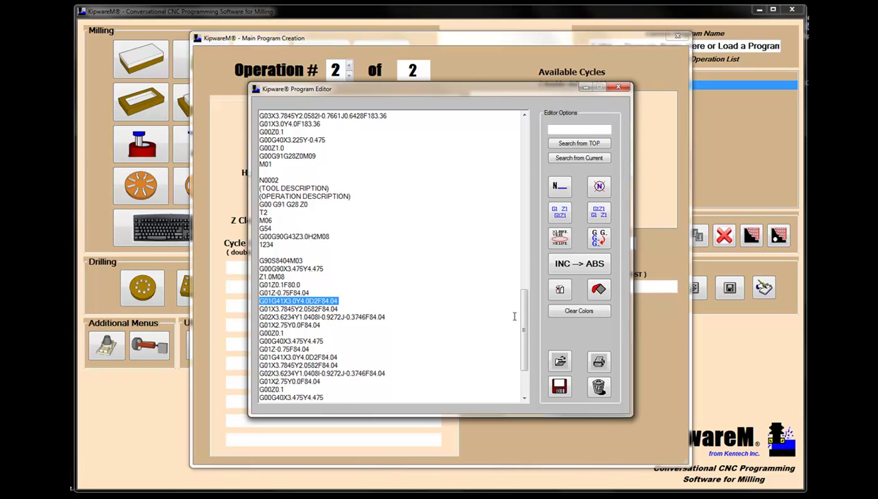
drag(519, 325, 520, 239)
click(598, 390)
click(494, 295)
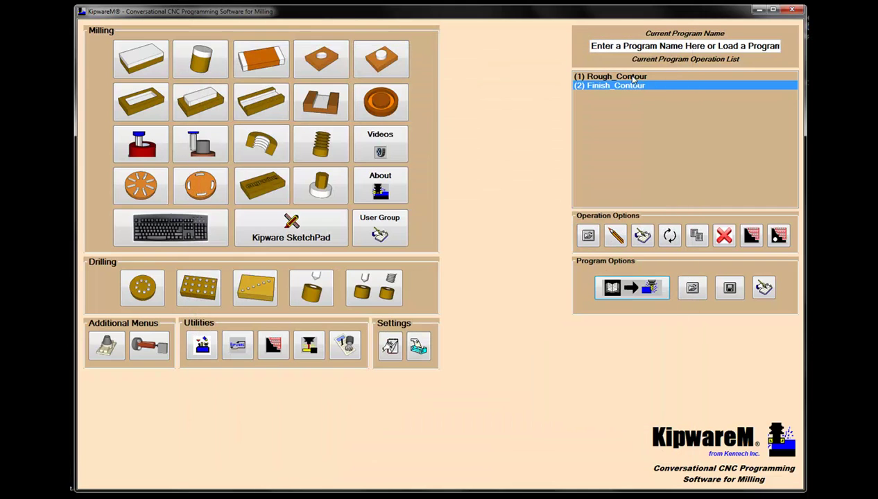